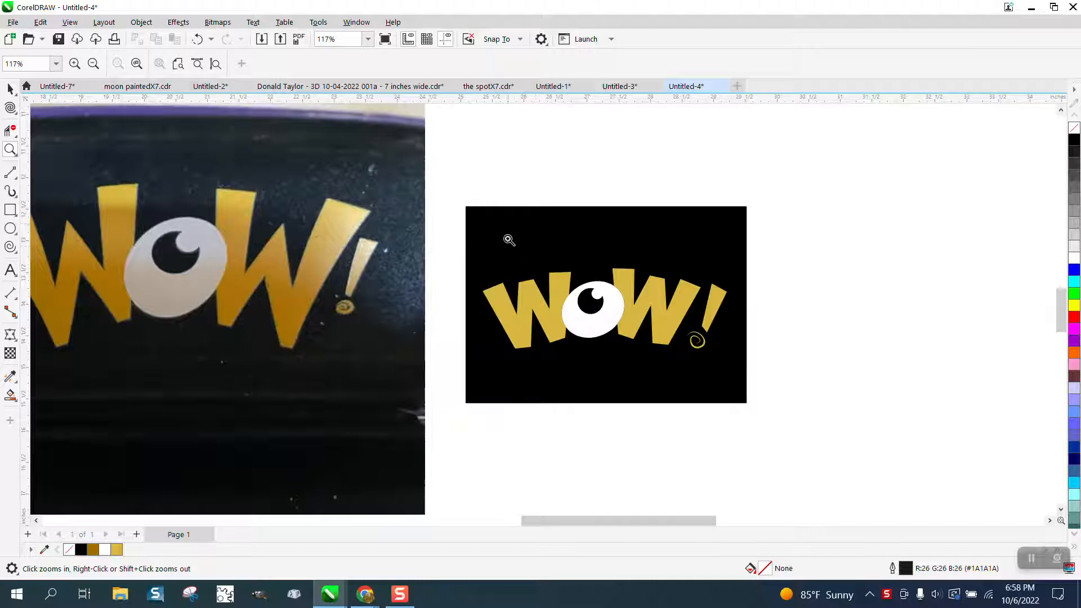
# Step: Add the letter "w" as artistic text in the empty area beside the black WOW! artwork
pyautogui.moveTo(458, 193); pyautogui.dragTo(776, 421)
pyautogui.scroll(-1, 516, 317)
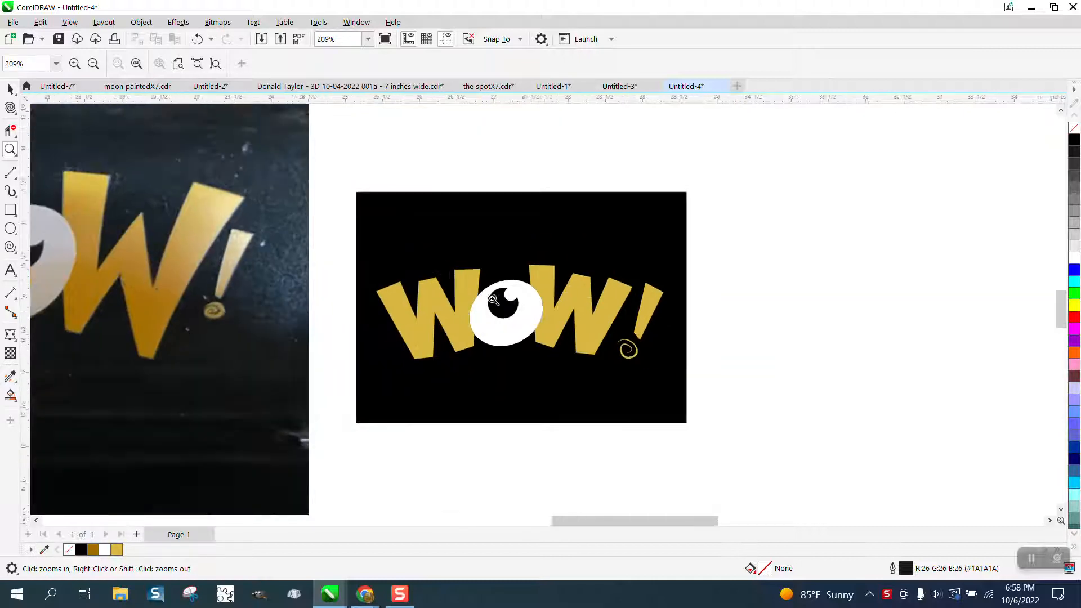
pyautogui.scroll(-1, 314, 240)
pyautogui.scroll(-1, 314, 240)
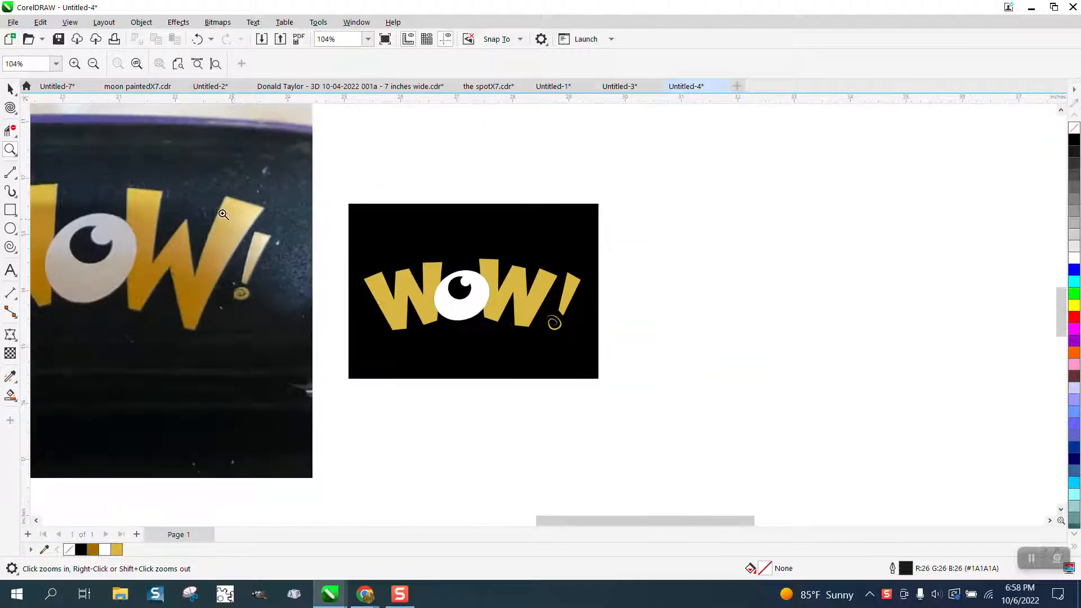
pyautogui.click(10, 89)
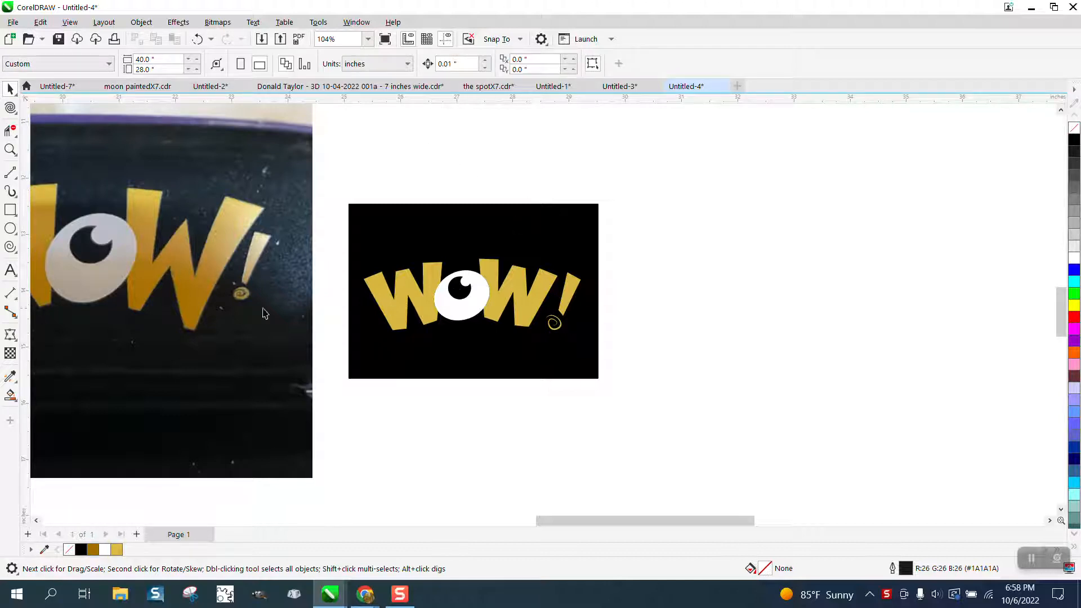
pyautogui.click(15, 281)
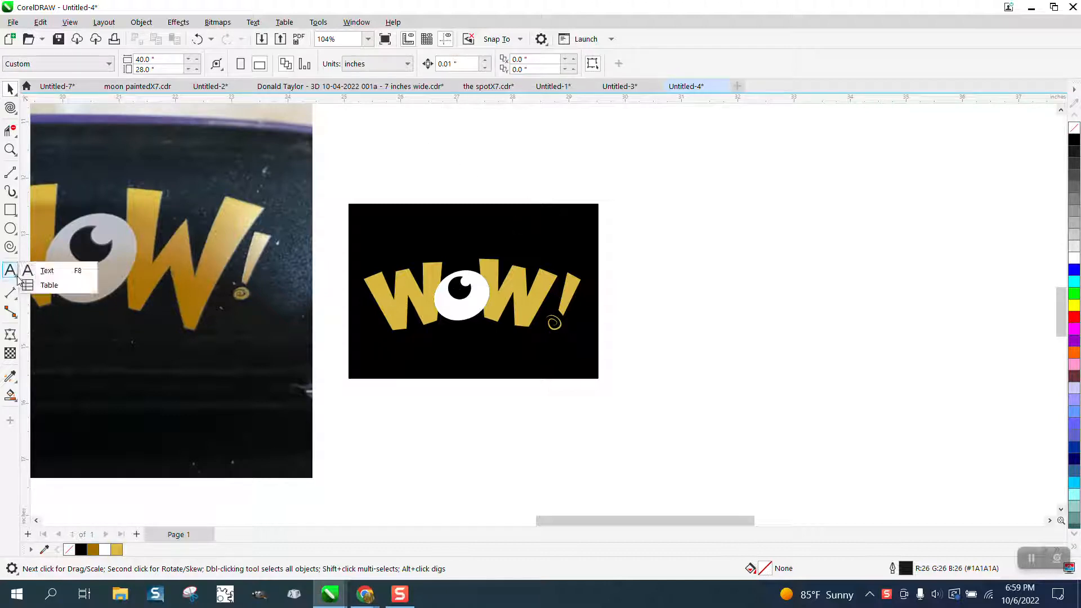
pyautogui.click(47, 273)
pyautogui.click(691, 297)
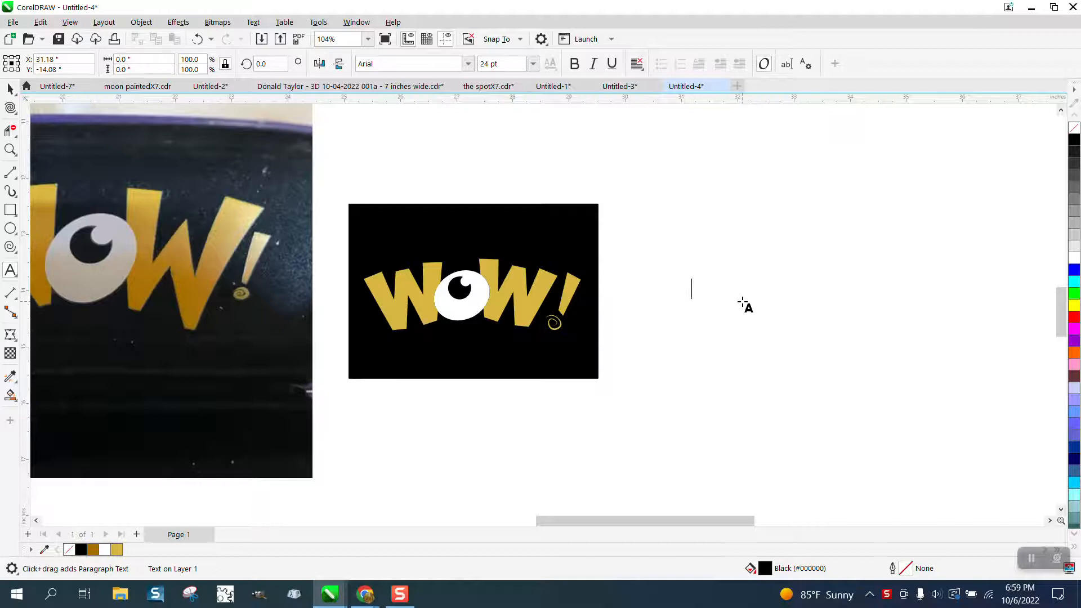
pyautogui.write('w')
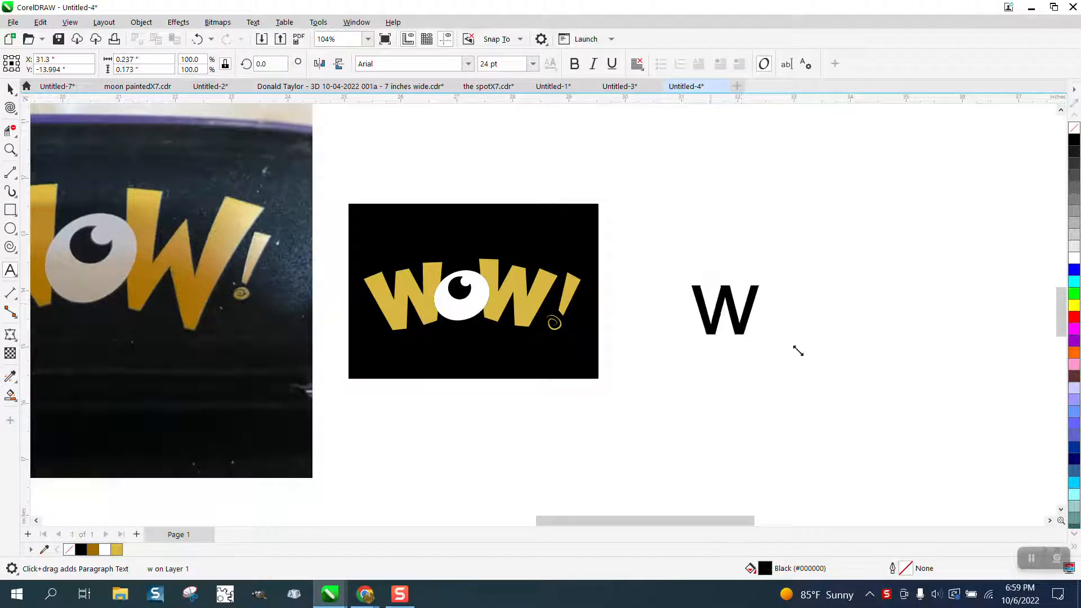
# Step: Set the letter's font to a Aha Wow and scale it proportionally down to about 1.9 in wide
pyautogui.click(466, 66)
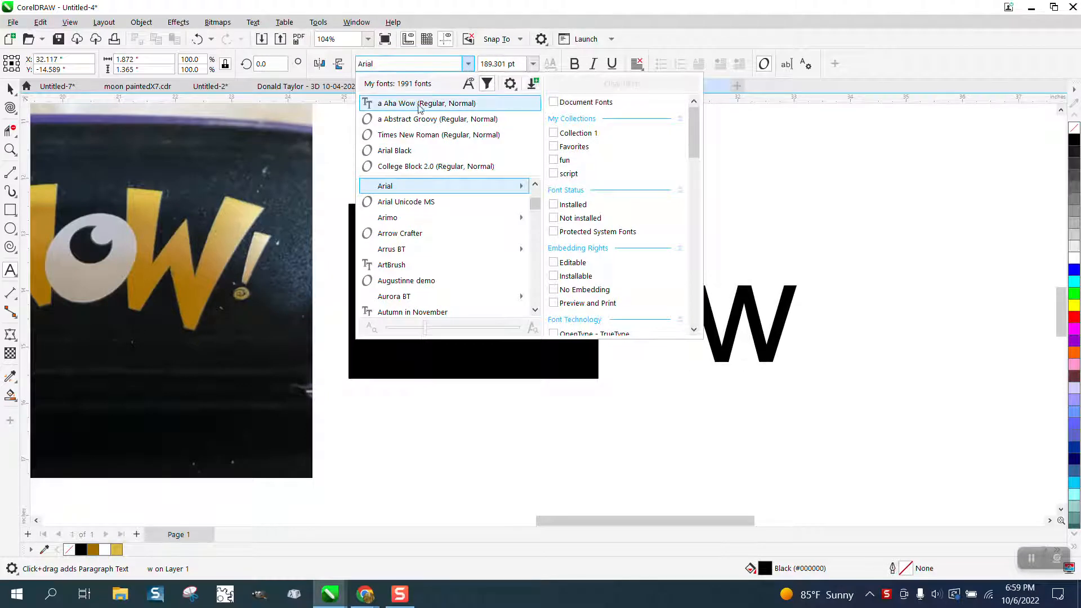
pyautogui.click(417, 104)
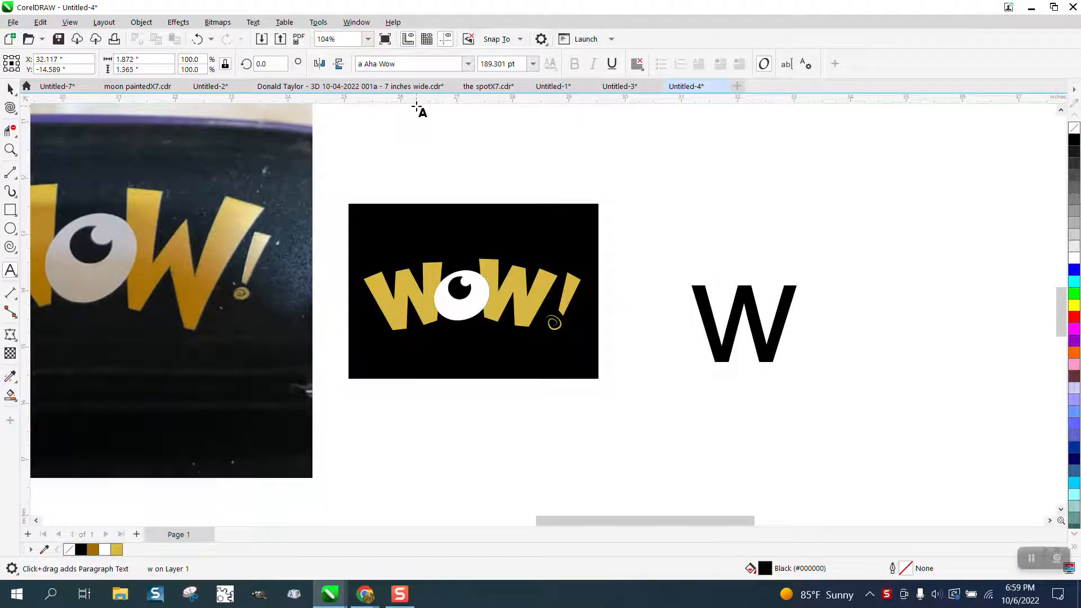
pyautogui.click(9, 89)
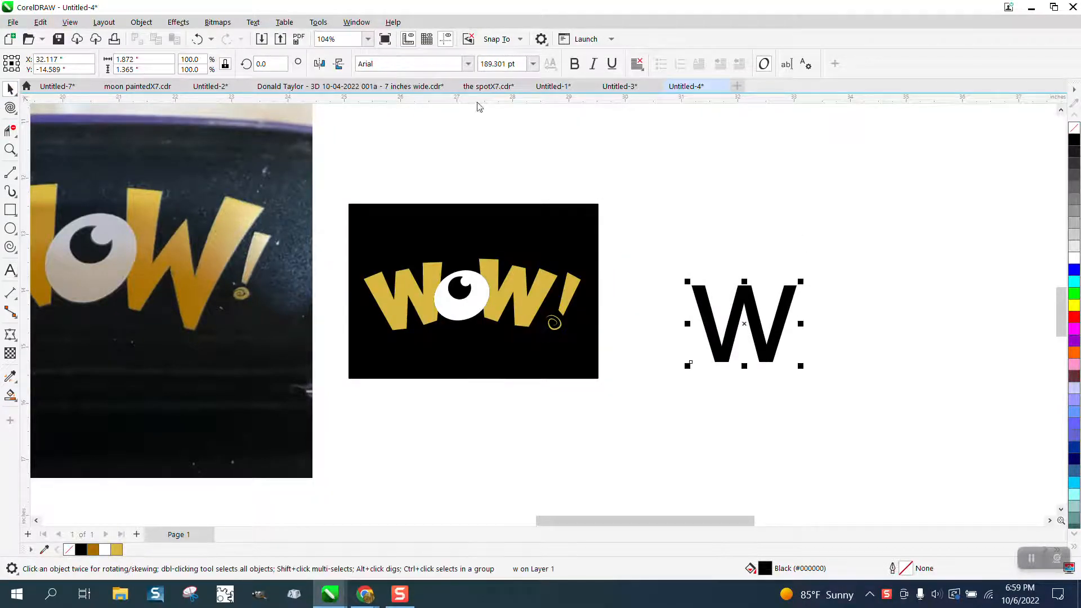
pyautogui.click(464, 69)
pyautogui.click(466, 67)
pyautogui.click(419, 104)
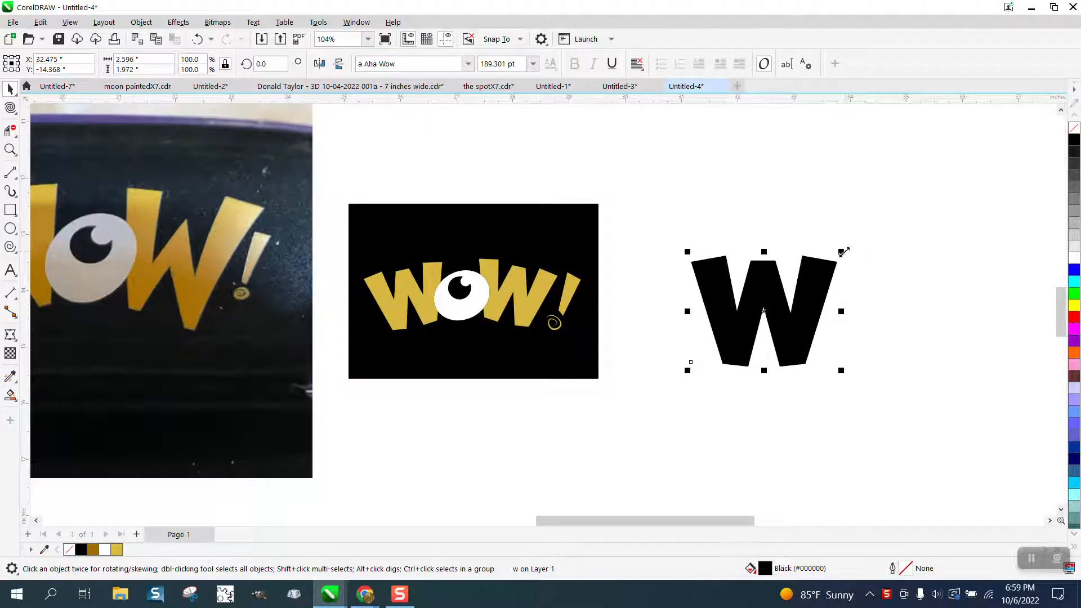
pyautogui.moveTo(840, 251); pyautogui.dragTo(815, 282)
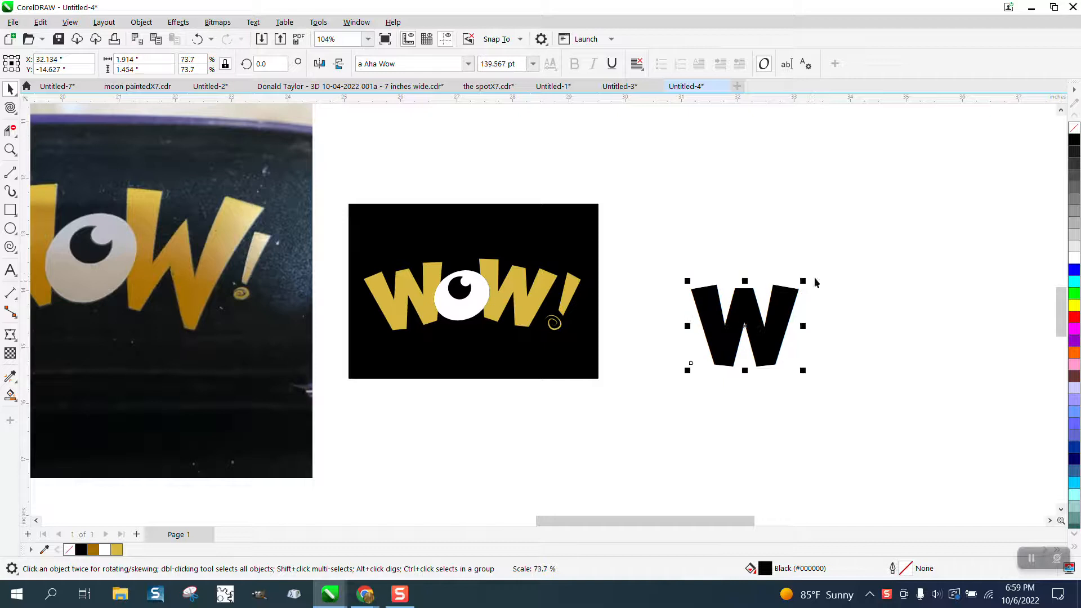
# Step: Give the W no fill and a black outline, and convert it to curves
pyautogui.click(1074, 127)
pyautogui.rightClick(1074, 140)
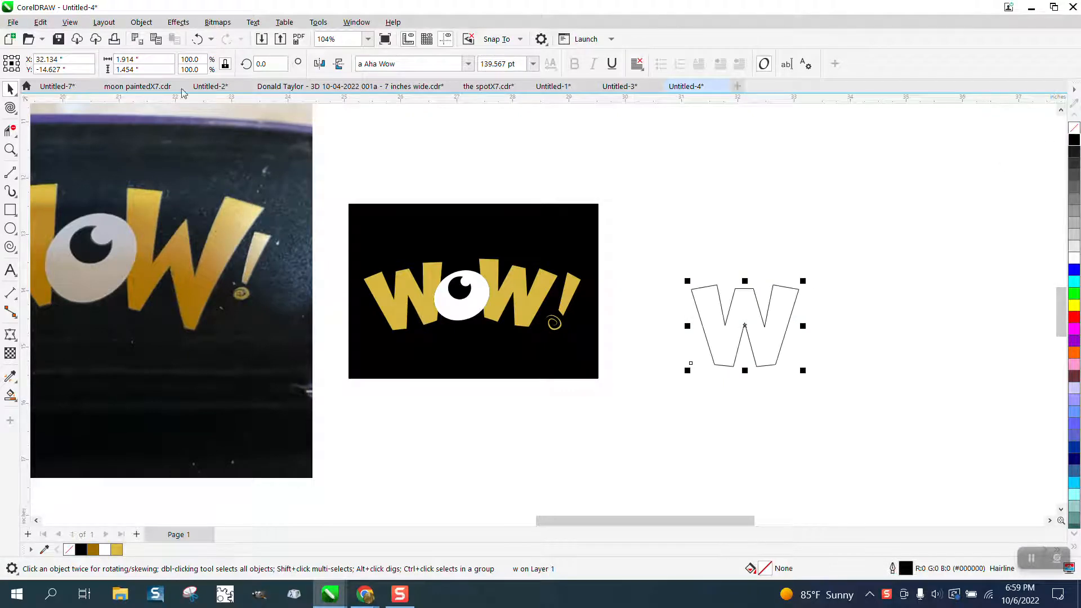
pyautogui.click(141, 22)
pyautogui.click(178, 360)
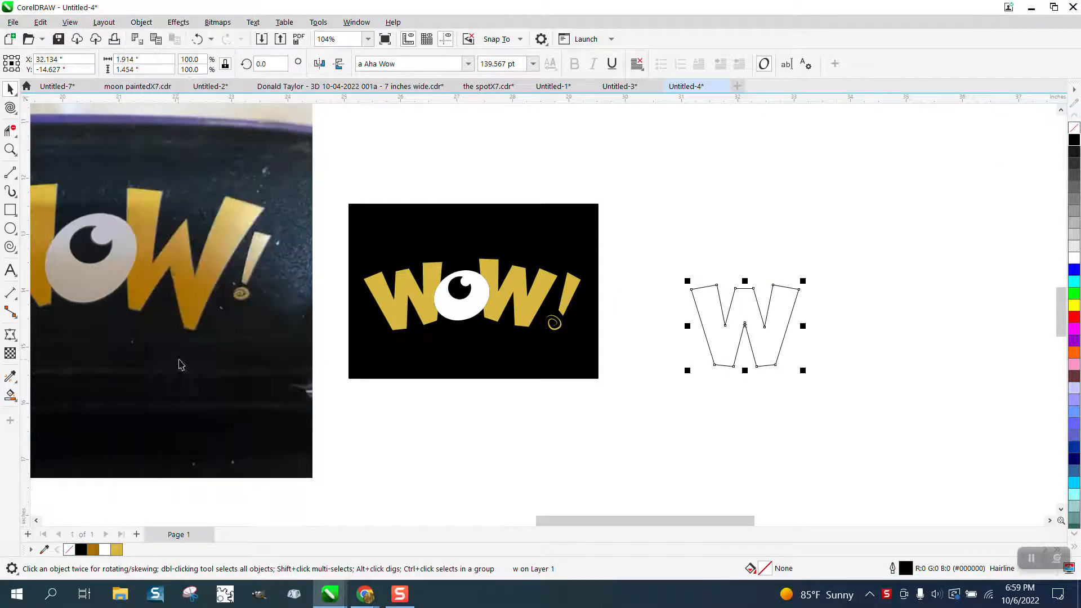
# Step: Rotate the W about 13.7° counter-clockwise and place a horizontally mirrored copy beside it, leaving a gap for the O
pyautogui.click(744, 323)
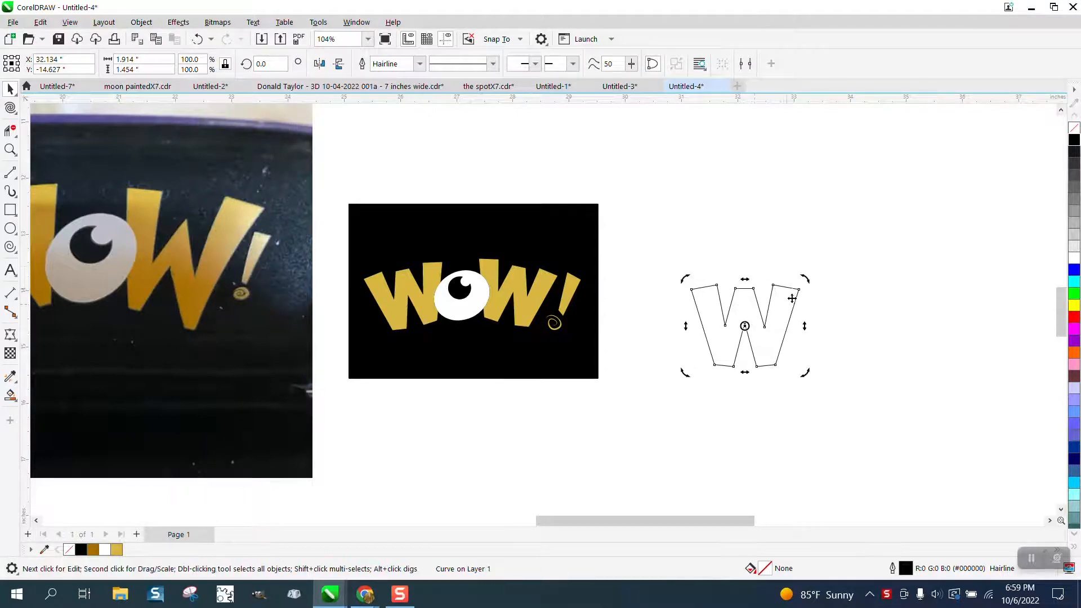
pyautogui.moveTo(804, 280); pyautogui.dragTo(789, 269)
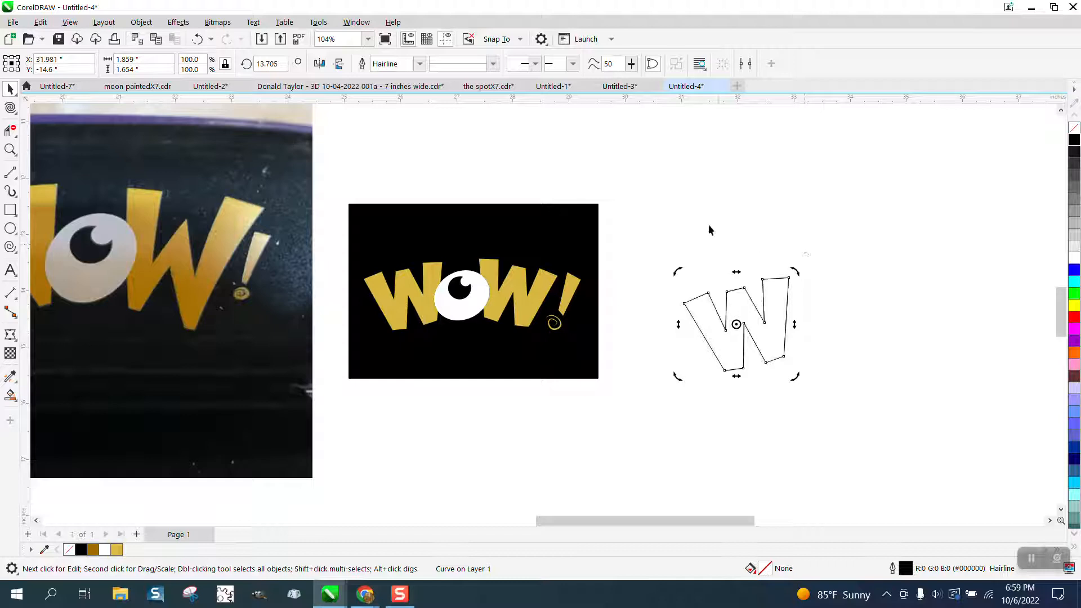
pyautogui.click(319, 63)
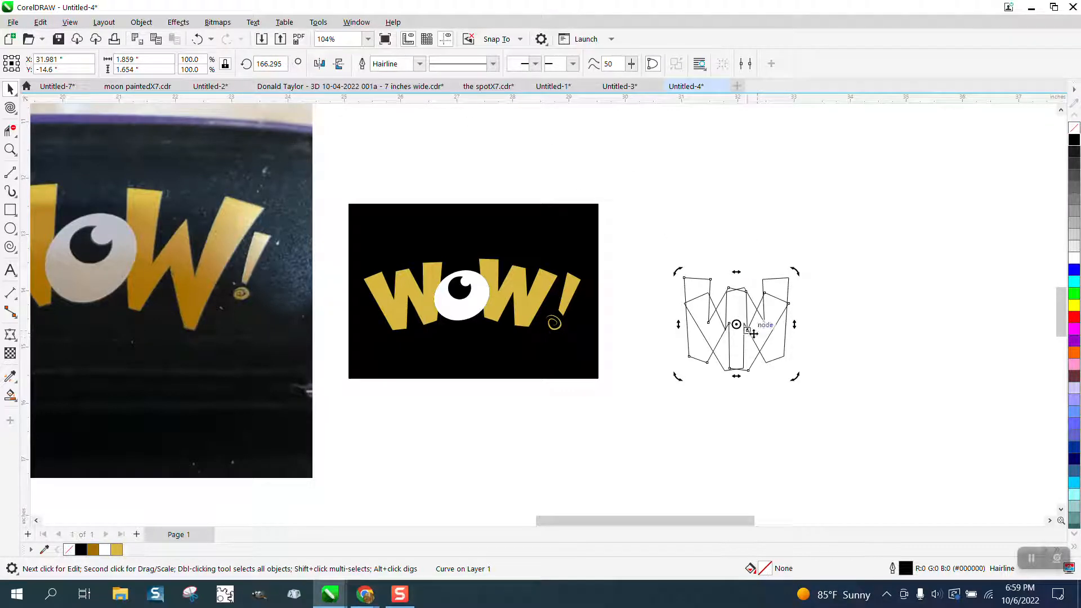
pyautogui.click(753, 335)
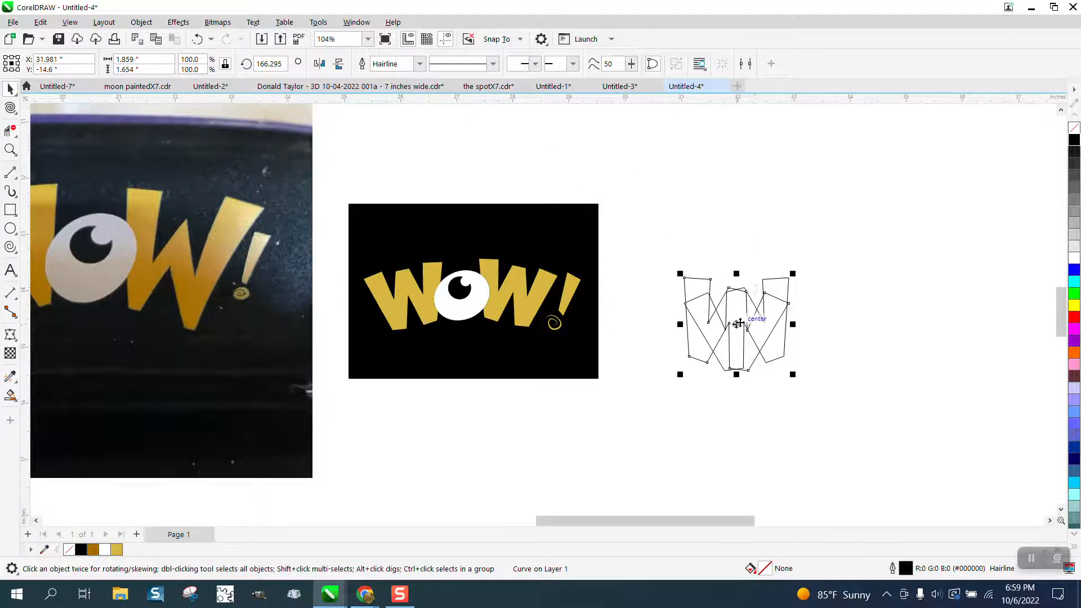
pyautogui.moveTo(736, 325); pyautogui.dragTo(901, 322)
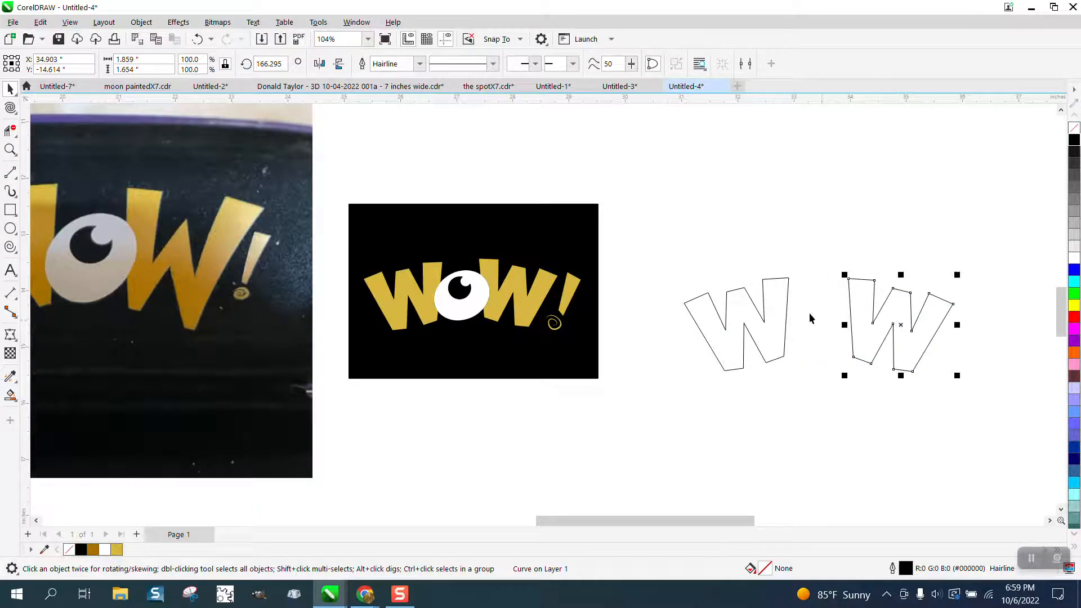
pyautogui.click(666, 249)
pyautogui.moveTo(666, 252); pyautogui.dragTo(1004, 456)
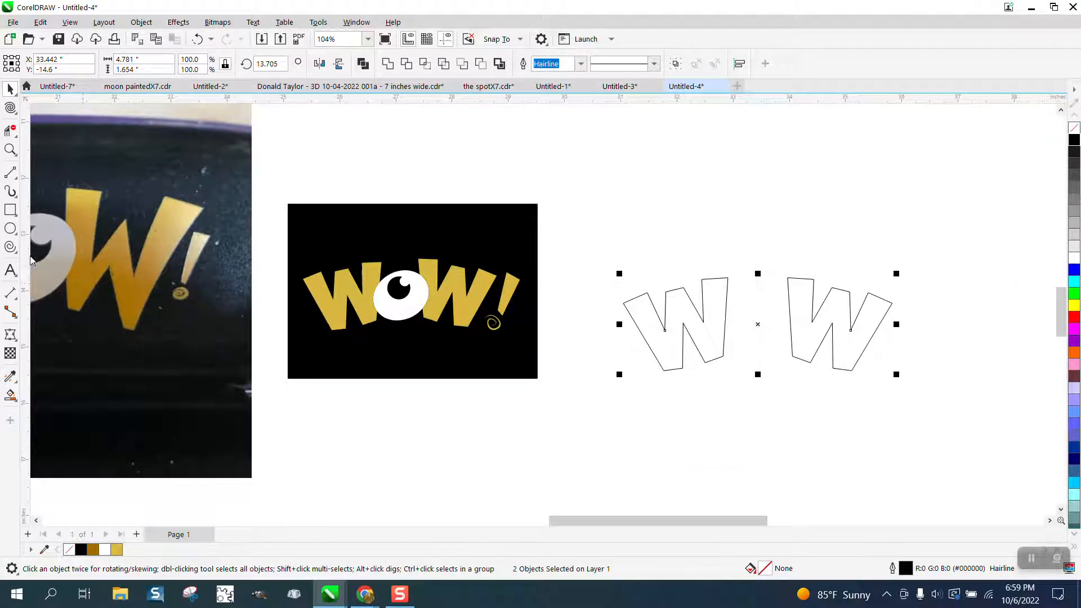
# Step: Draw an ellipse about 1.4 by 1.1 in, rotate it about 20° counter-clockwise, and place it between the two Ws
pyautogui.click(9, 230)
pyautogui.moveTo(807, 207); pyautogui.dragTo(728, 271)
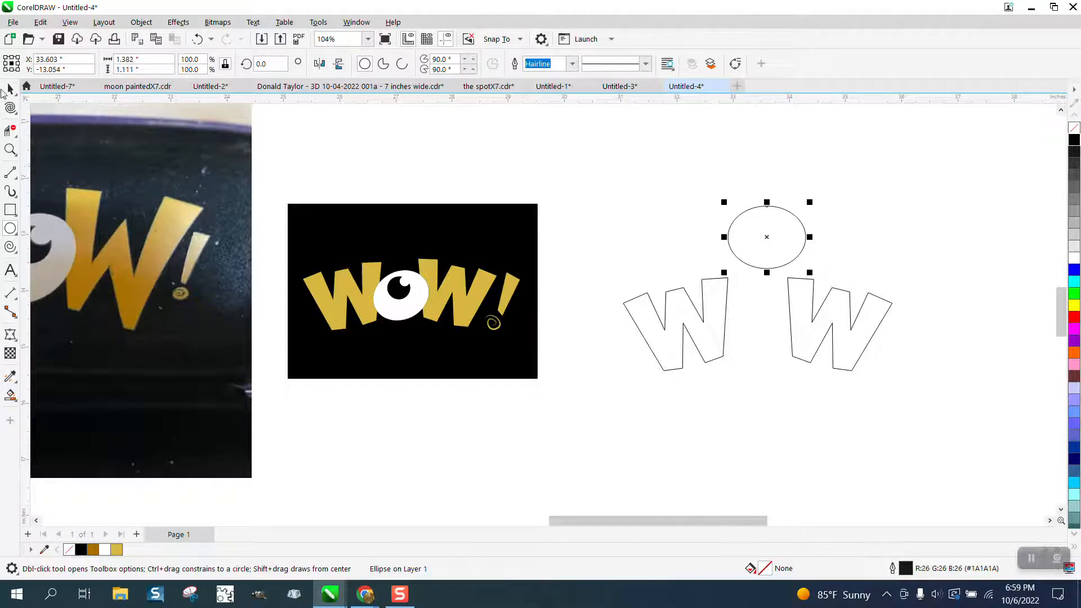
pyautogui.click(8, 88)
pyautogui.click(768, 237)
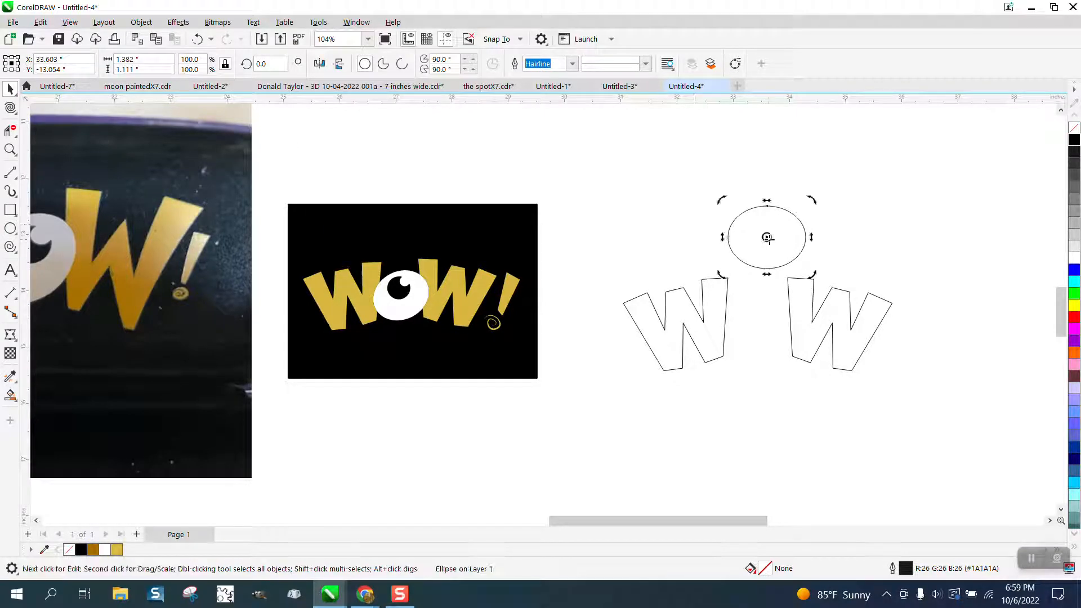
pyautogui.moveTo(816, 204); pyautogui.dragTo(806, 176)
pyautogui.moveTo(801, 222); pyautogui.dragTo(793, 304)
pyautogui.click(778, 235)
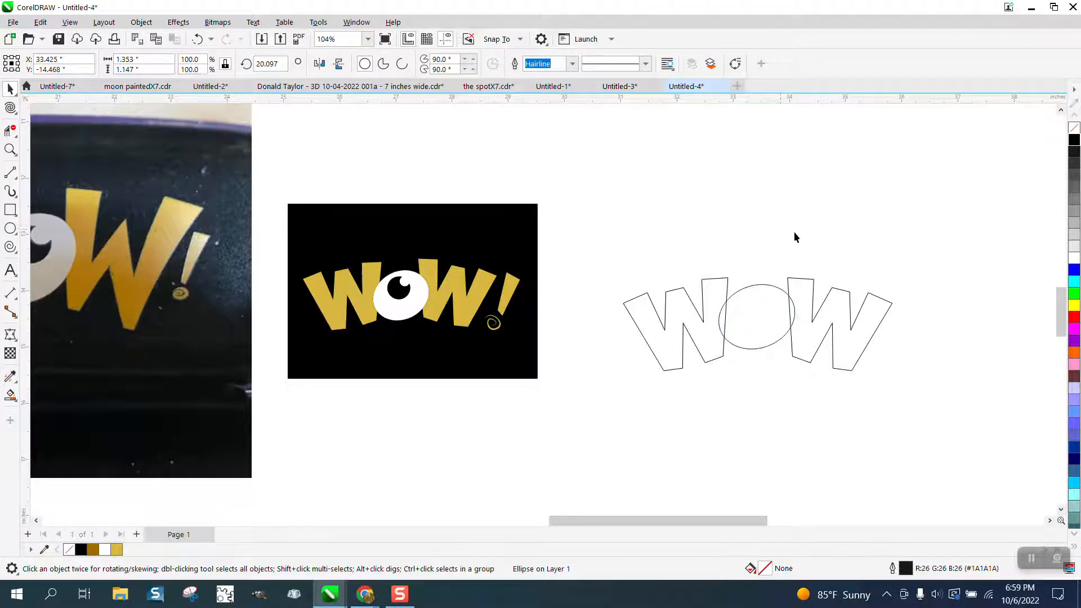
# Step: Shift both Ws slightly inward so their inner strokes overlap the ellipse
pyautogui.click(849, 294)
pyautogui.moveTo(849, 293); pyautogui.dragTo(842, 292)
pyautogui.click(713, 353)
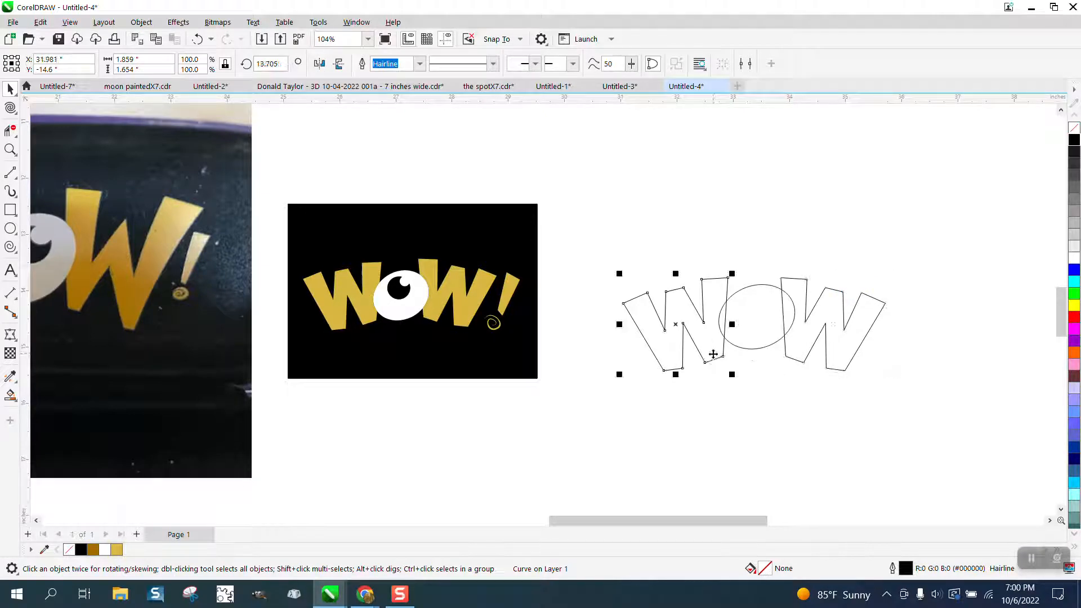
pyautogui.moveTo(713, 353); pyautogui.dragTo(717, 354)
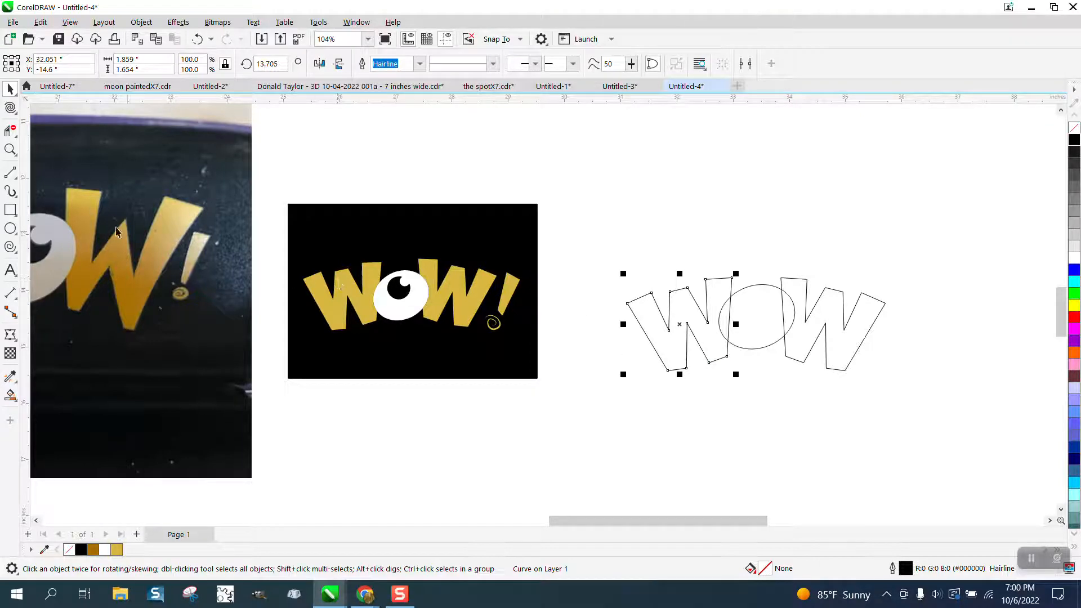
# Step: Draw a circle about 0.55 in wide above the letters and a 0.25 in circle overlapping its upper-right edge
pyautogui.click(10, 228)
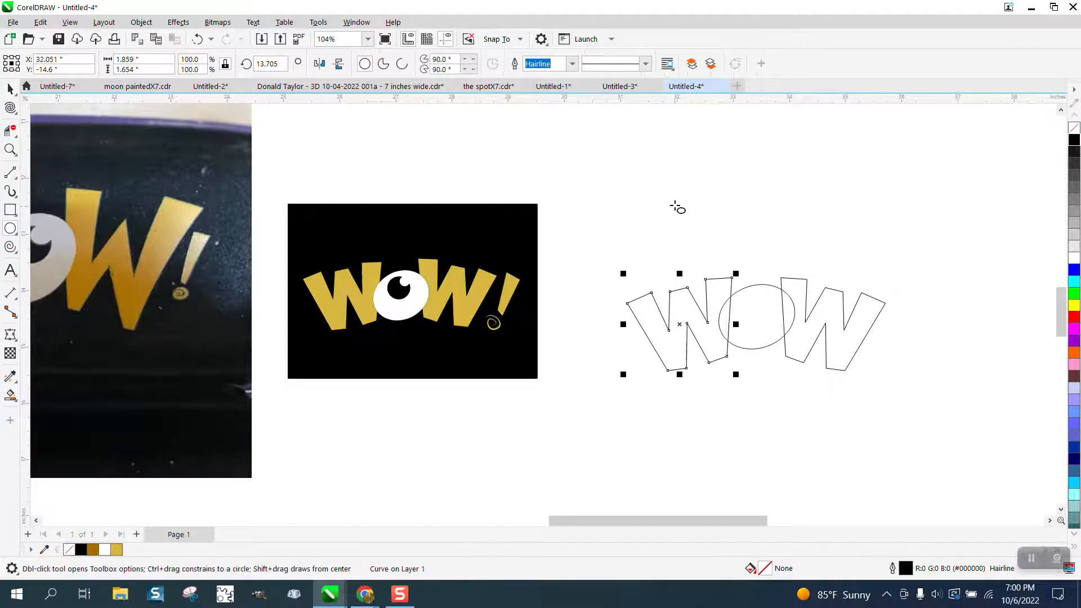
pyautogui.moveTo(676, 206); pyautogui.dragTo(655, 233)
pyautogui.moveTo(691, 198)
pyautogui.mouseDown()
pyautogui.moveTo(683, 212)
pyautogui.moveTo(671, 208)
pyautogui.mouseUp()
pyautogui.click(10, 89)
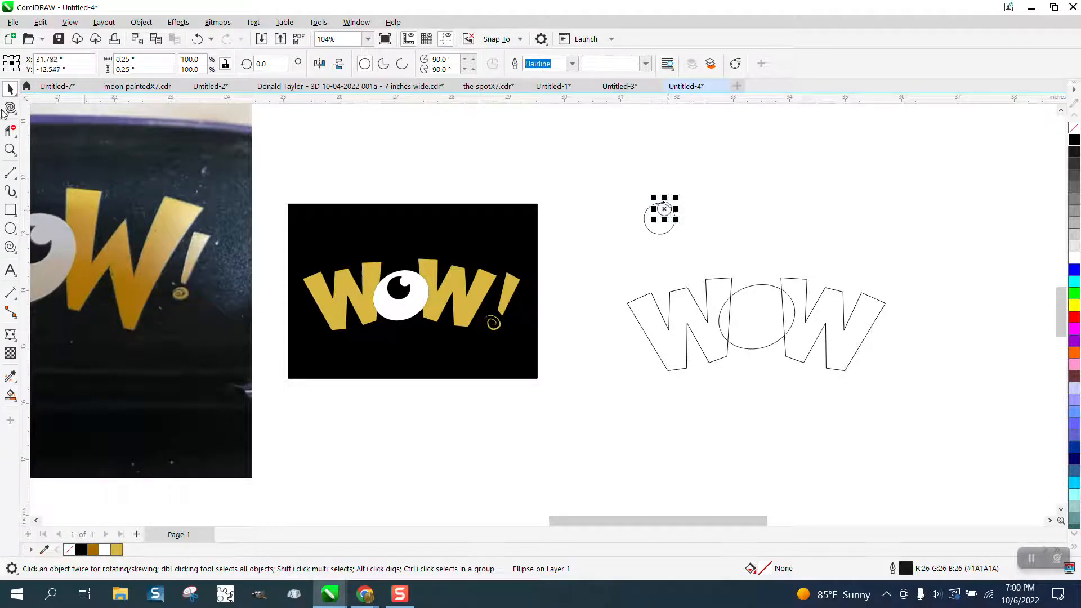
# Step: Smart Fill the part of the large circle outside the small circle to create the notched pupil shape
pyautogui.click(11, 148)
pyautogui.click(782, 284)
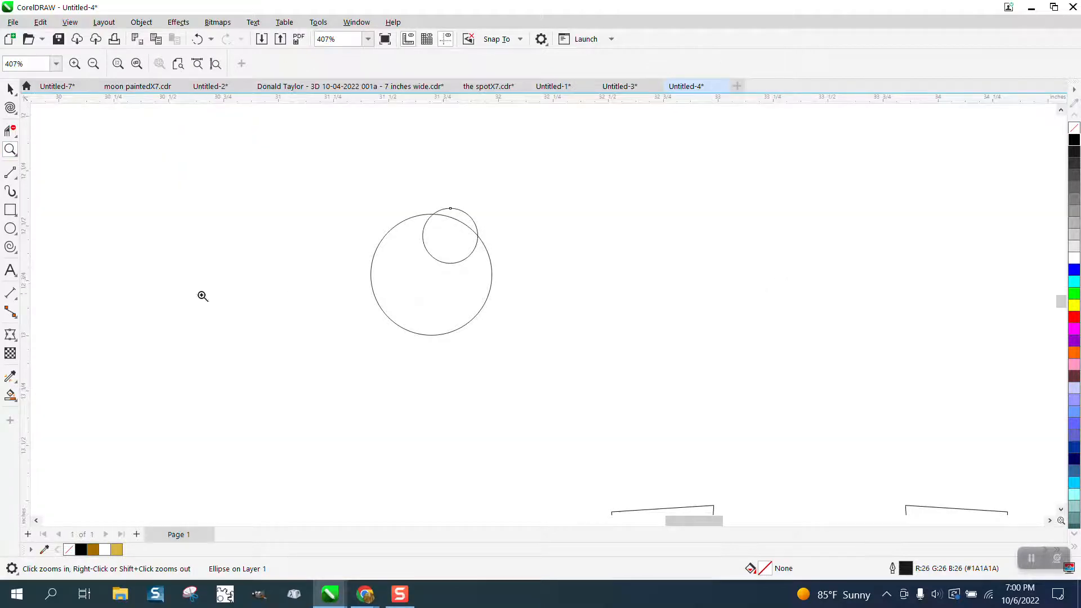
pyautogui.click(10, 394)
pyautogui.click(449, 308)
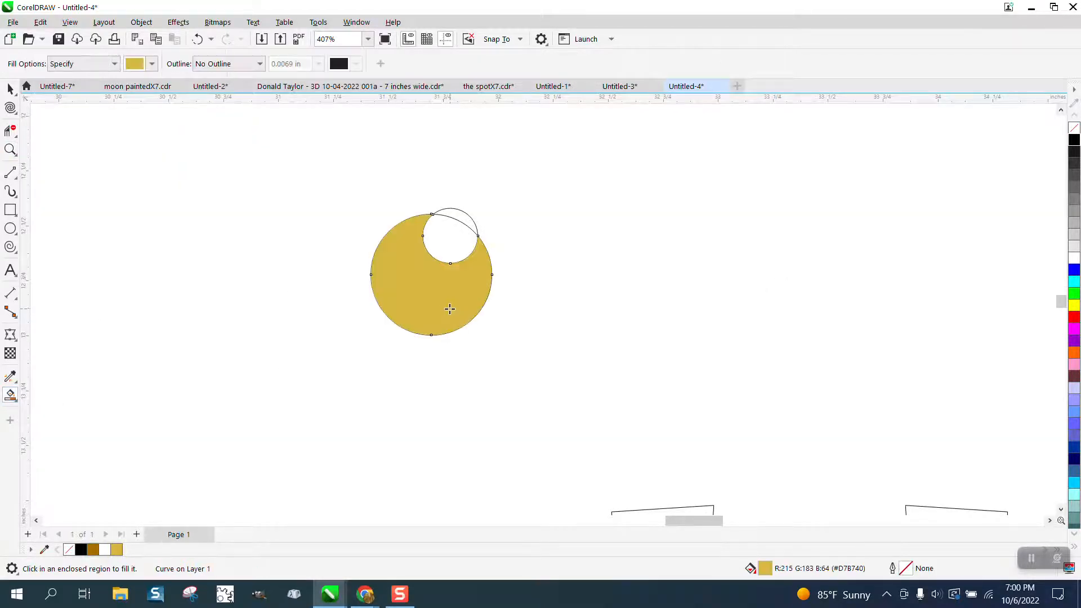
# Step: Move the filled pupil shape clear of the two circles and give it no fill and a black outline
pyautogui.scroll(-1, 64, 134)
pyautogui.press('space')
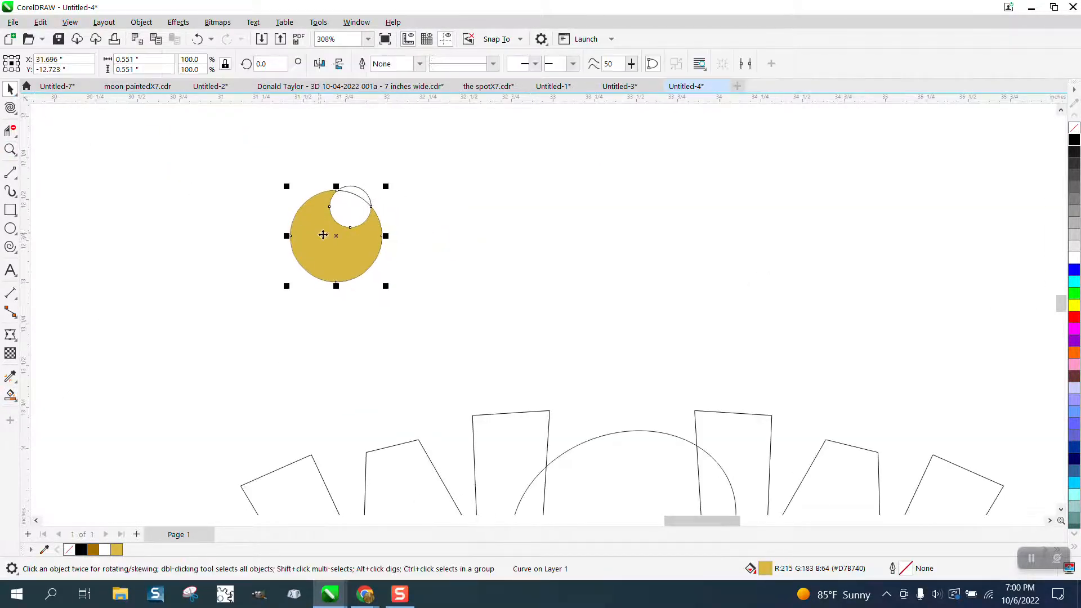
pyautogui.moveTo(325, 234); pyautogui.dragTo(477, 281)
pyautogui.click(1074, 128)
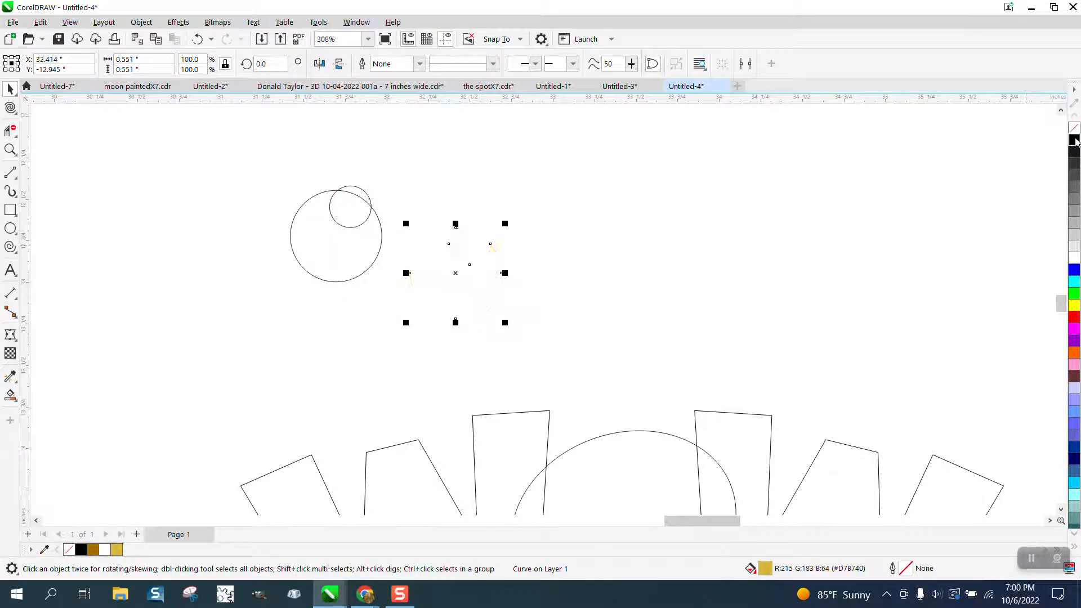
pyautogui.rightClick(1074, 140)
# Step: Delete the segments of both Ws that lie inside the ellipse using Virtual Segment Delete
pyautogui.scroll(-2, 572, 160)
pyautogui.scroll(-1, 538, 235)
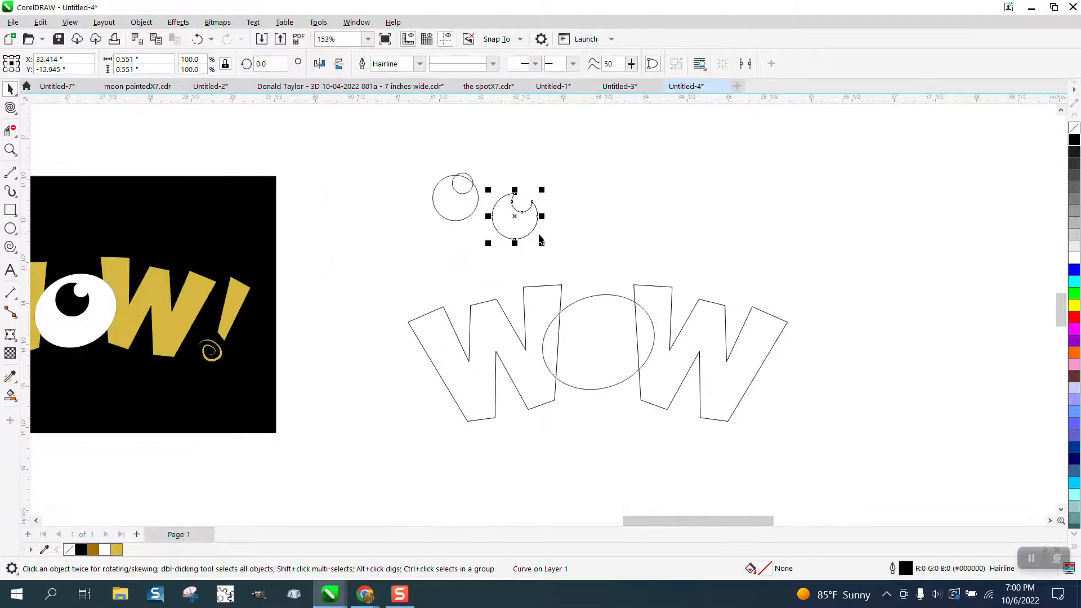
pyautogui.click(12, 132)
pyautogui.click(559, 337)
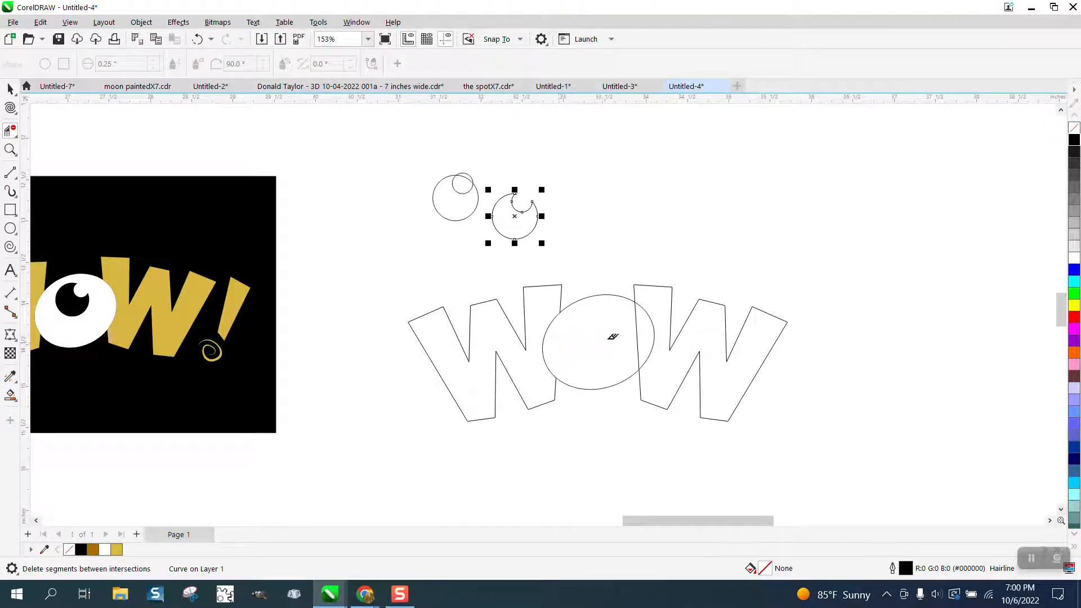
pyautogui.click(637, 332)
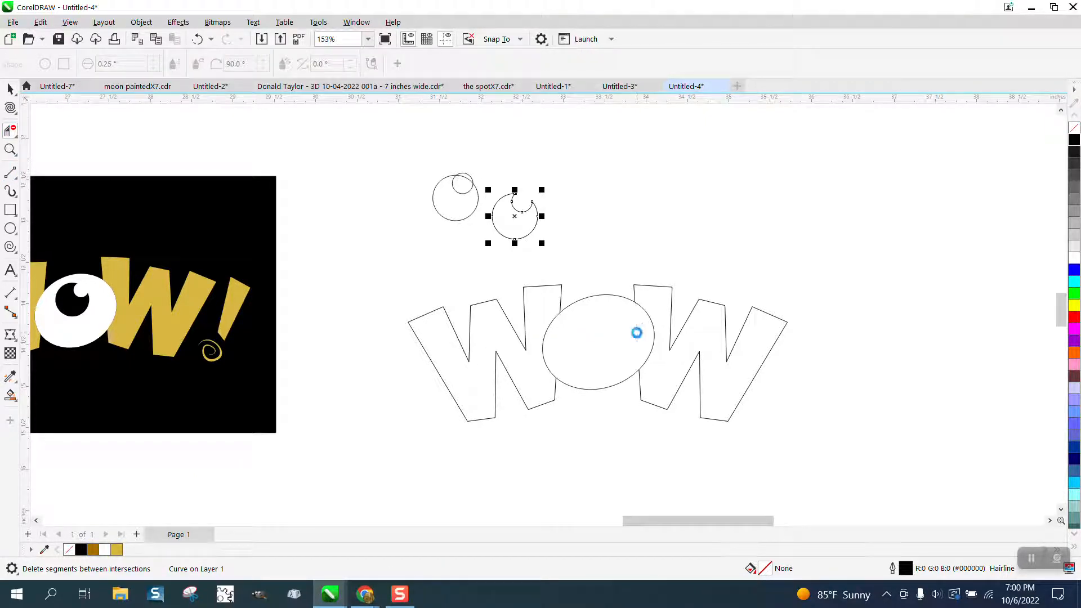
# Step: Place the notched pupil in the upper part of the ellipse, scaled down to about 0.47 in wide
pyautogui.click(10, 88)
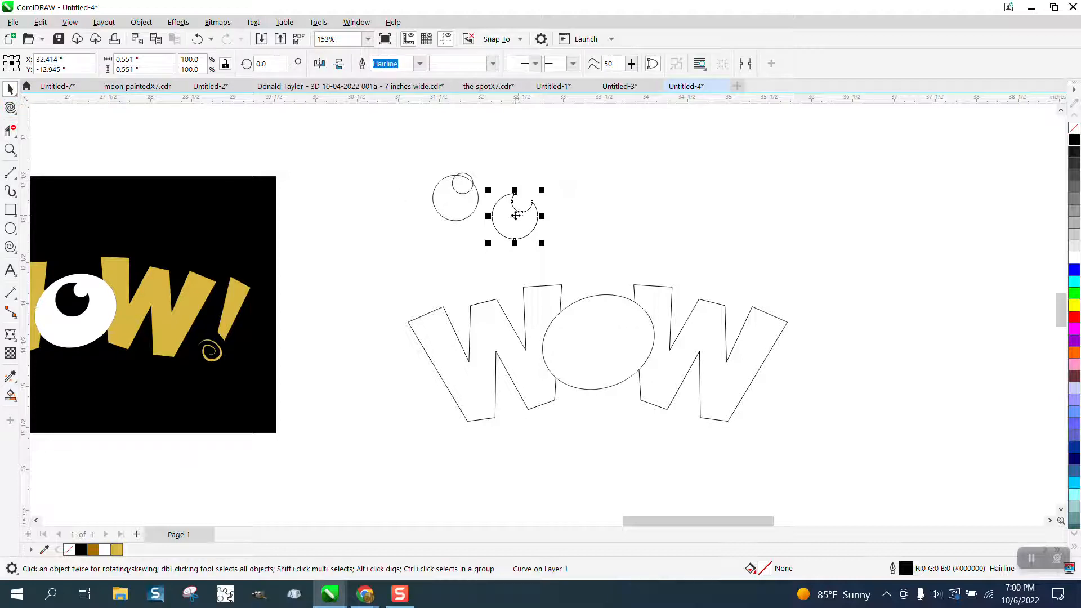
pyautogui.moveTo(515, 215); pyautogui.dragTo(600, 326)
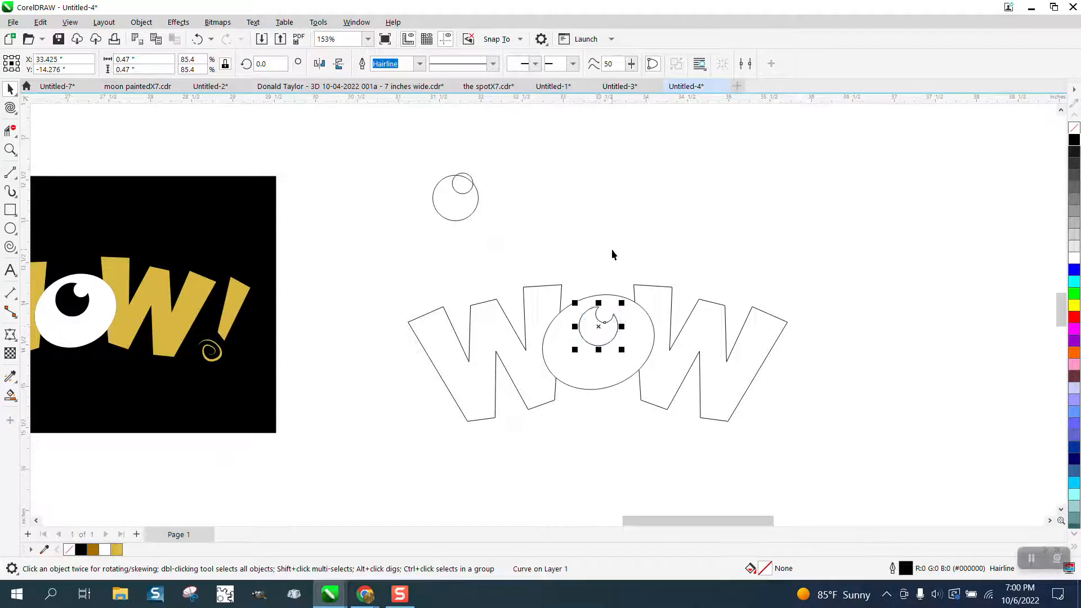
# Step: Delete the two leftover construction circles above the first W
pyautogui.click(613, 254)
pyautogui.moveTo(408, 156); pyautogui.dragTo(553, 222)
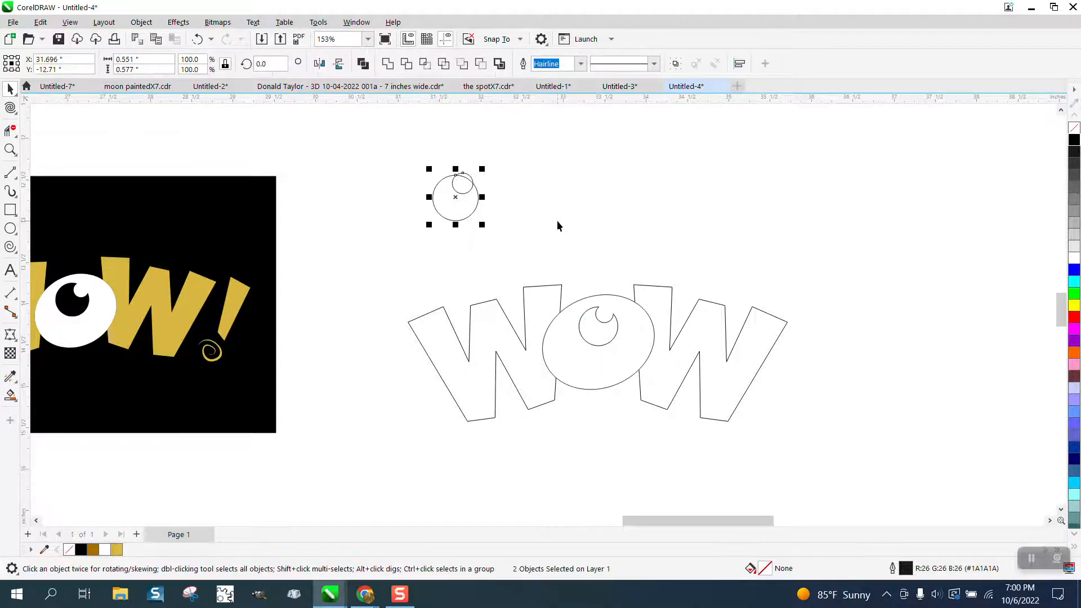
pyautogui.press('Delete')
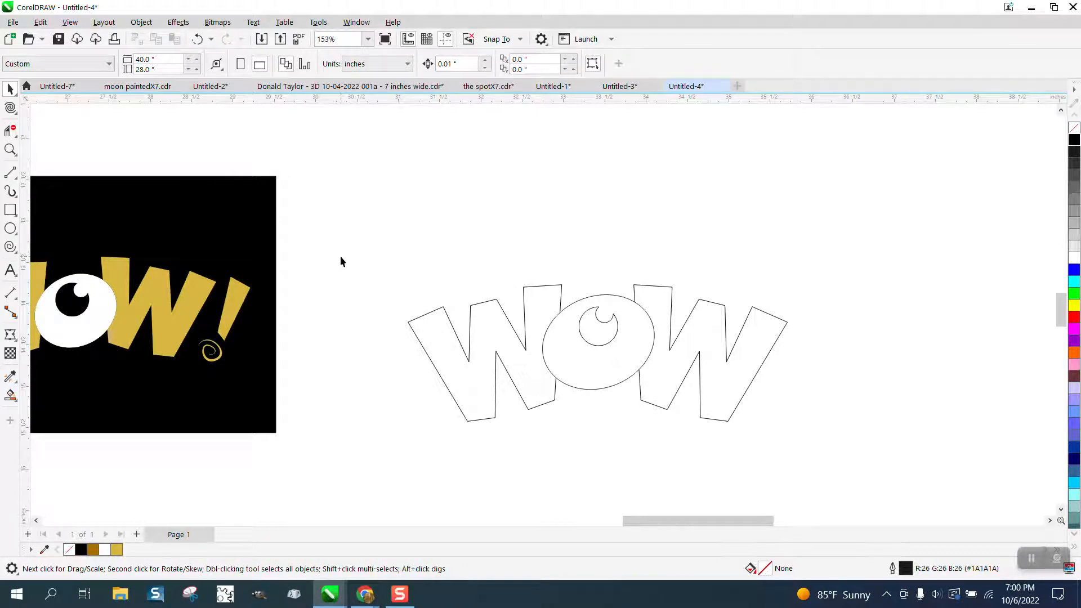
# Step: Draw an unfilled background rectangle about 6.07 in wide and 3.2 in high around the WOW outlines
pyautogui.click(10, 210)
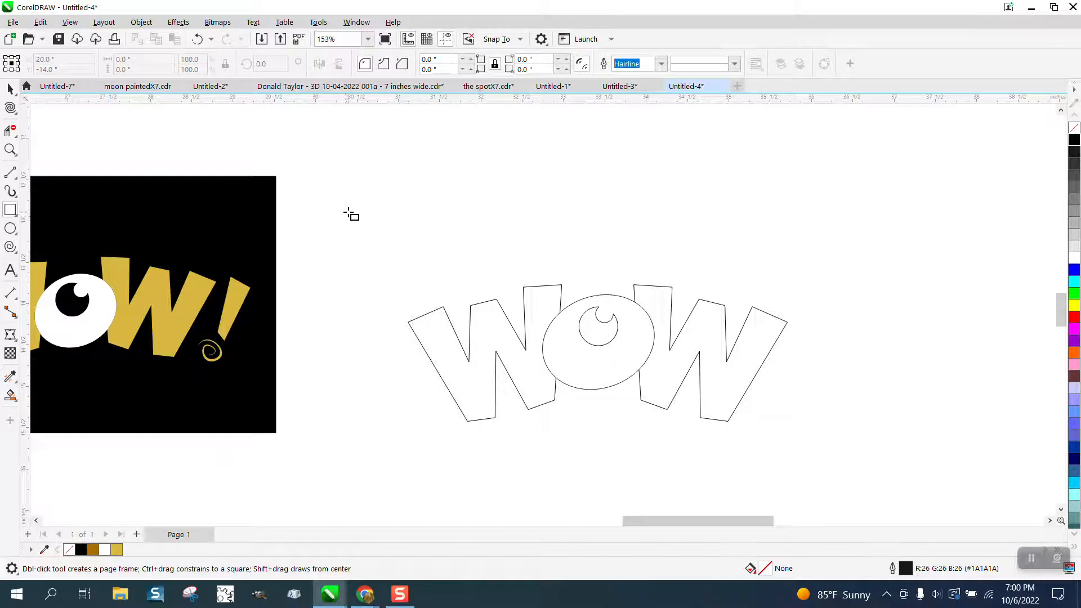
pyautogui.moveTo(349, 213)
pyautogui.mouseDown()
pyautogui.moveTo(799, 461)
pyautogui.moveTo(850, 478)
pyautogui.mouseUp()
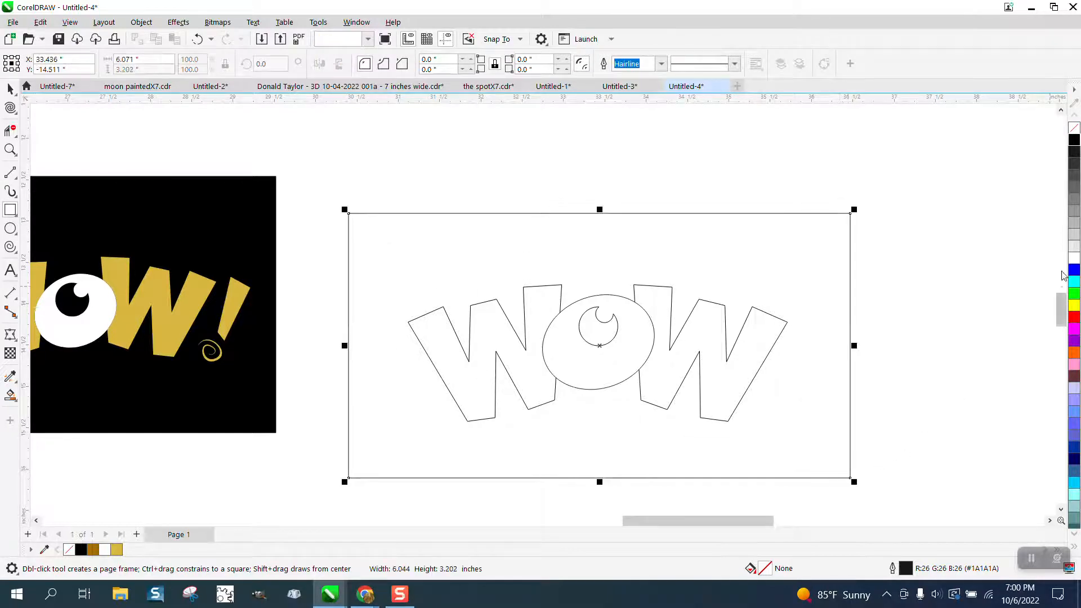
pyautogui.click(1075, 156)
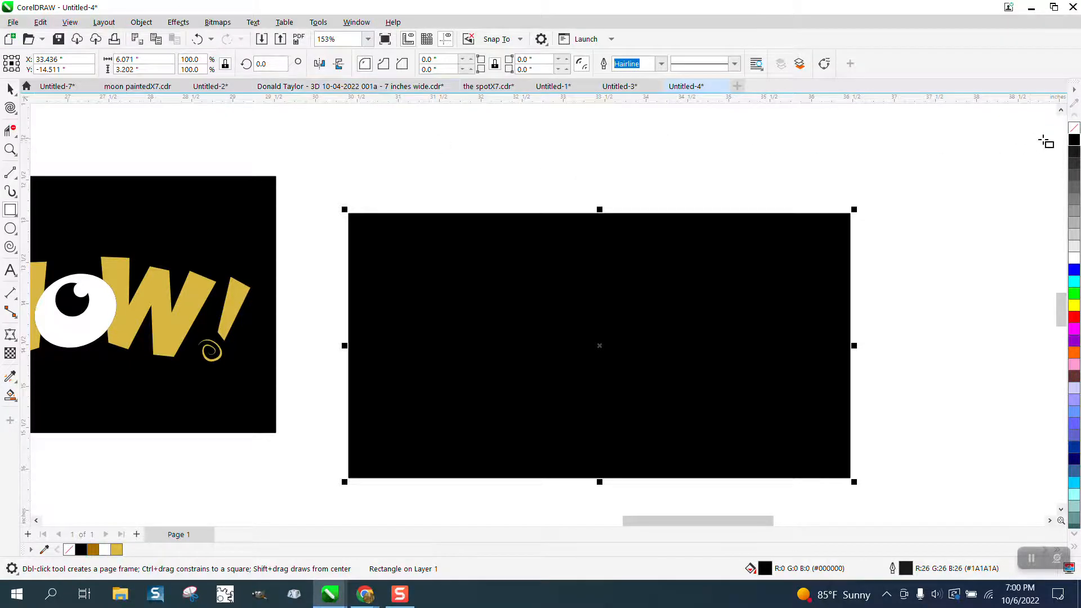
pyautogui.click(198, 39)
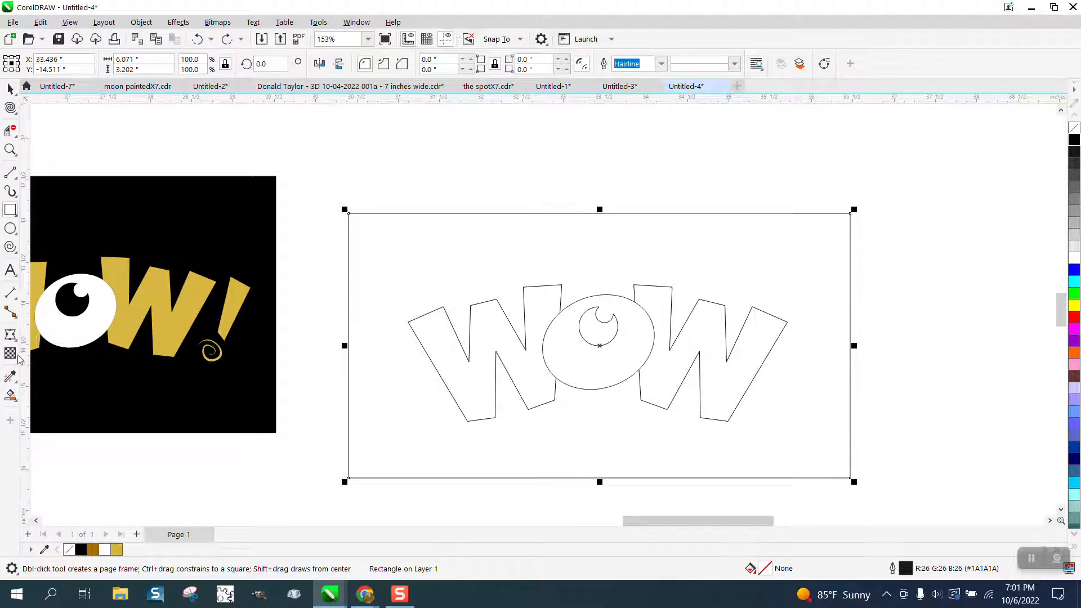
# Step: Sample the gold from the reference logo's W with the Color Eyedropper and try applying it to the first outlined W
pyautogui.click(11, 376)
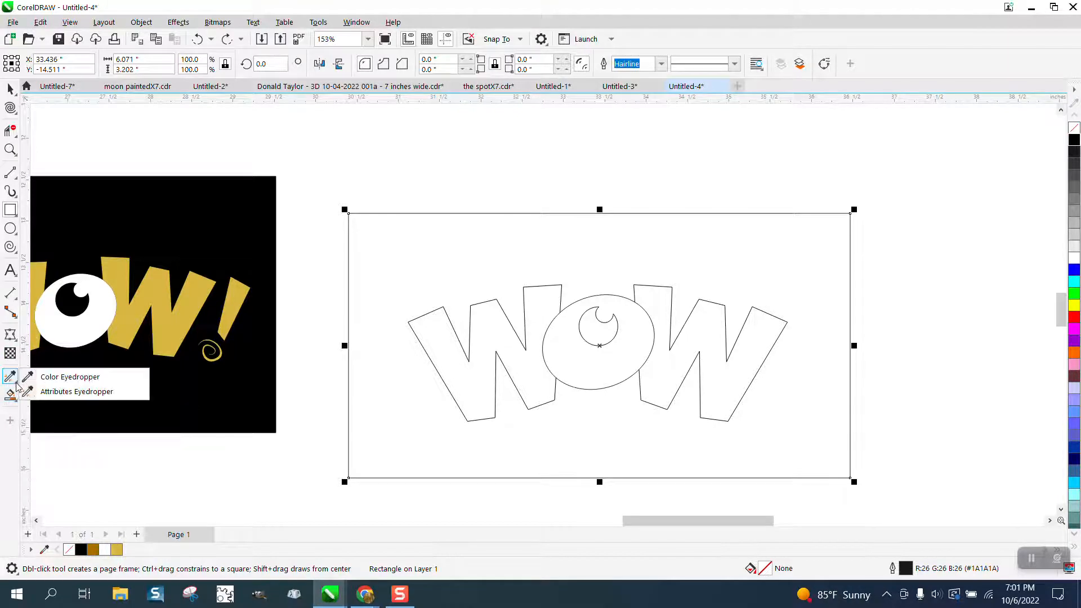
pyautogui.click(62, 374)
pyautogui.click(172, 323)
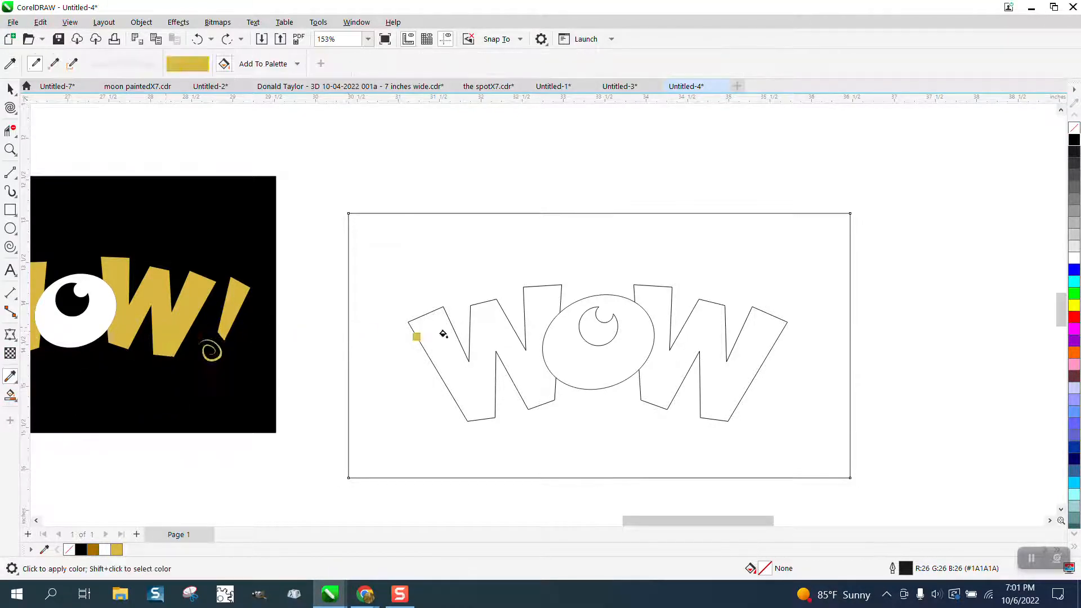
pyautogui.click(483, 338)
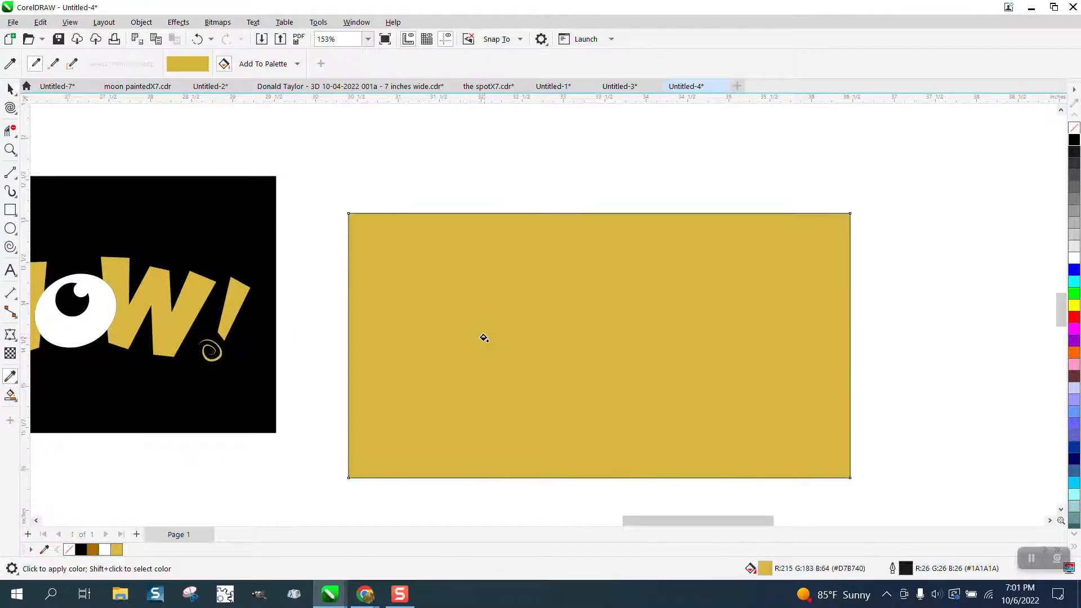
pyautogui.click(197, 39)
# Step: Smart Fill both outlined Ws with the sampled gold and no outline
pyautogui.click(15, 404)
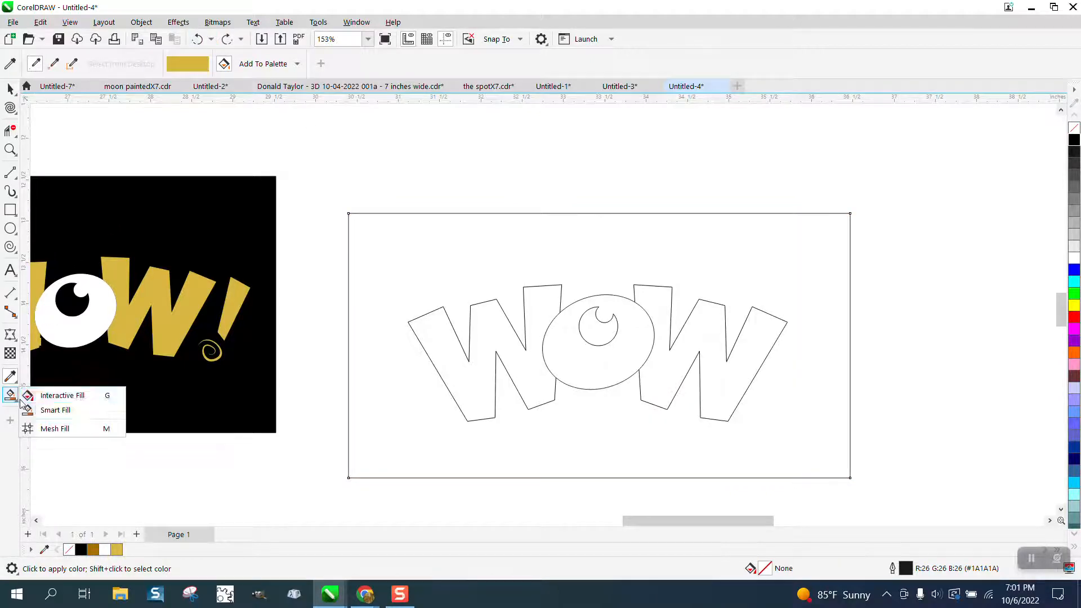
pyautogui.click(49, 408)
pyautogui.click(459, 385)
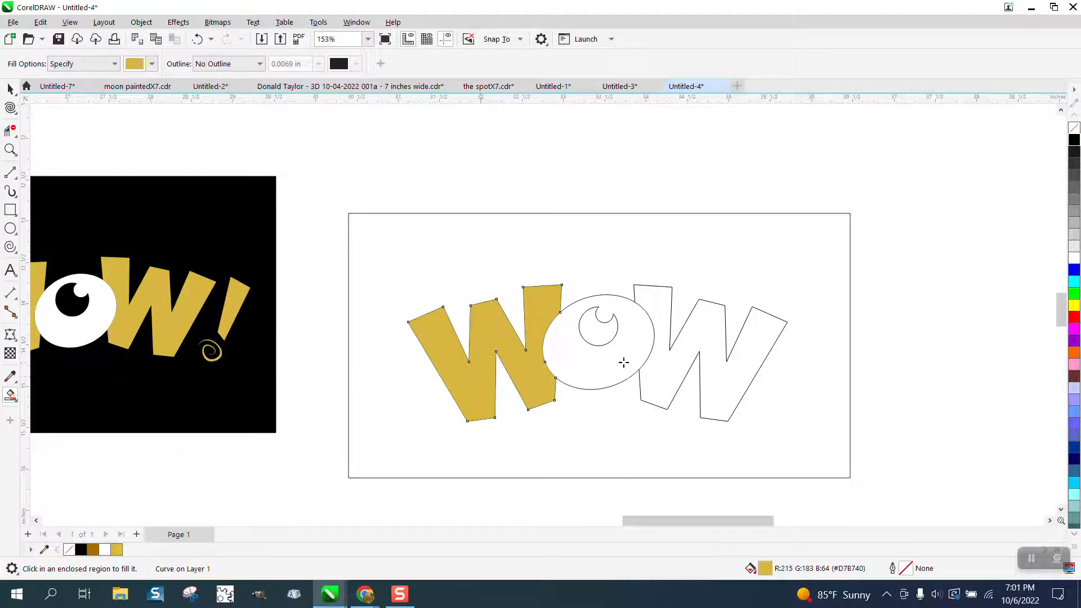
pyautogui.click(668, 364)
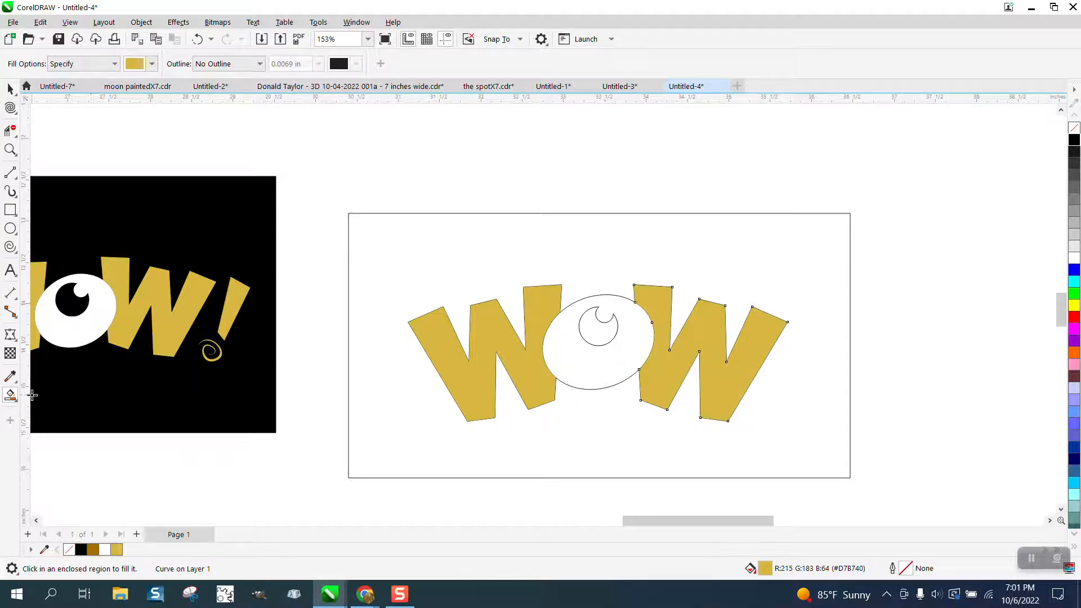
# Step: Smart Fill the eye ellipse around the notched pupil with white from the RGB palette, leaving the pupil unfilled
pyautogui.click(152, 65)
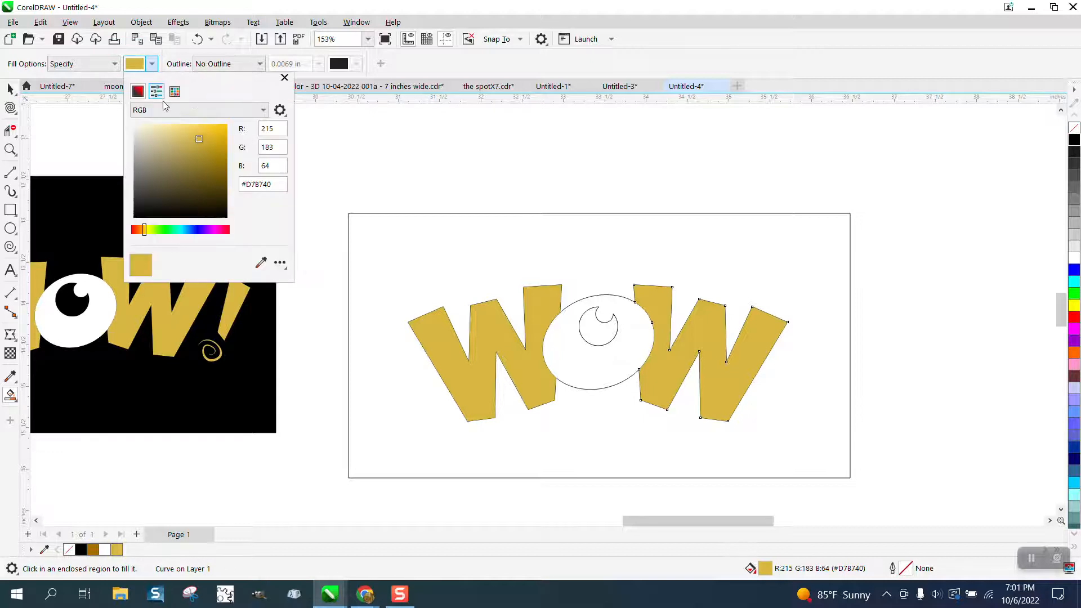
pyautogui.click(174, 91)
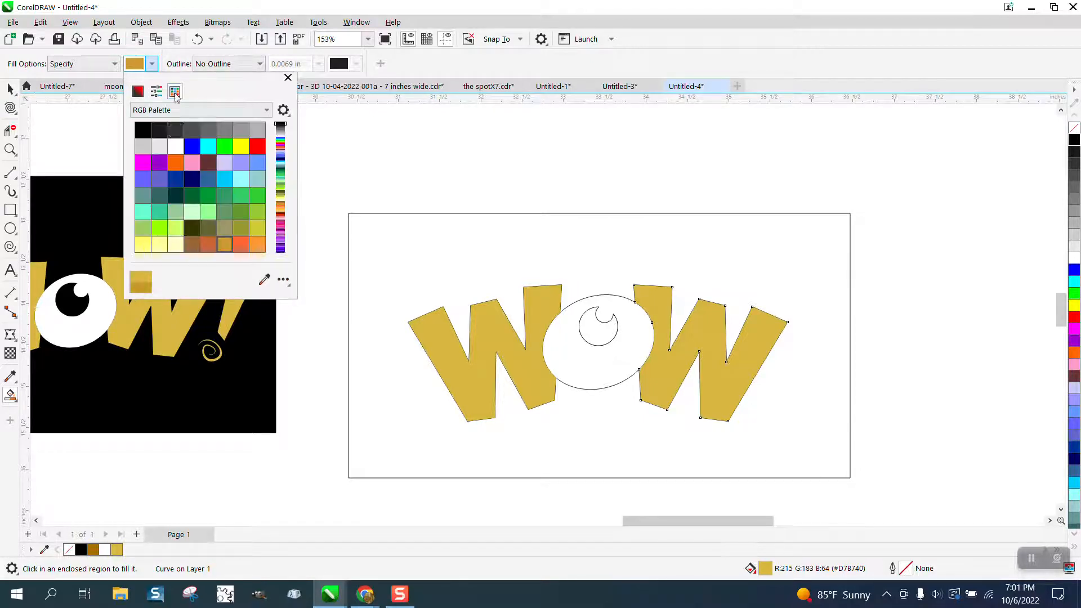
pyautogui.click(176, 145)
pyautogui.click(596, 333)
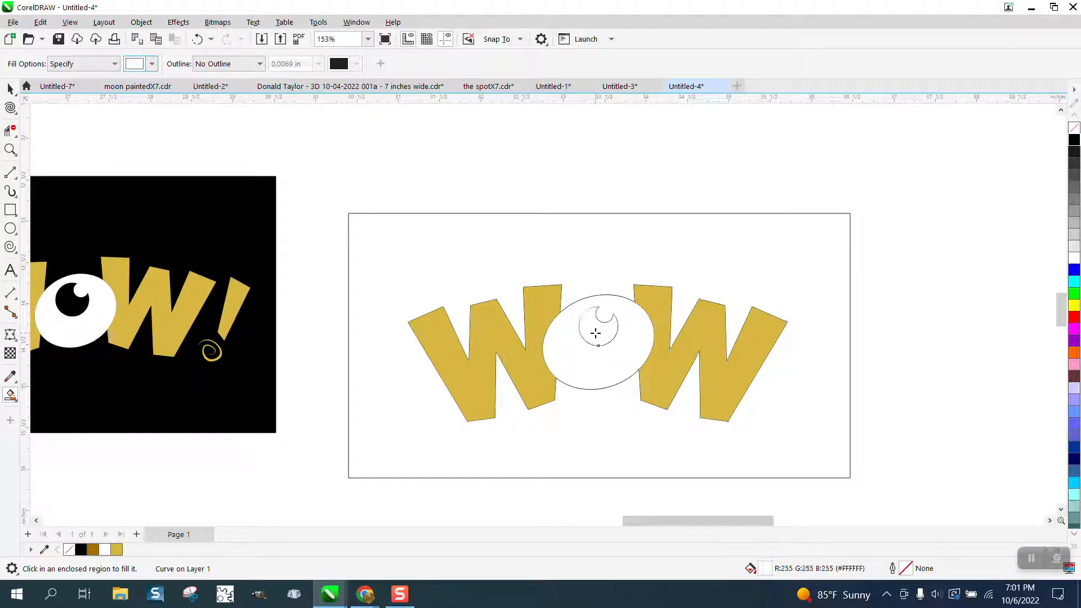
pyautogui.click(197, 38)
pyautogui.click(557, 347)
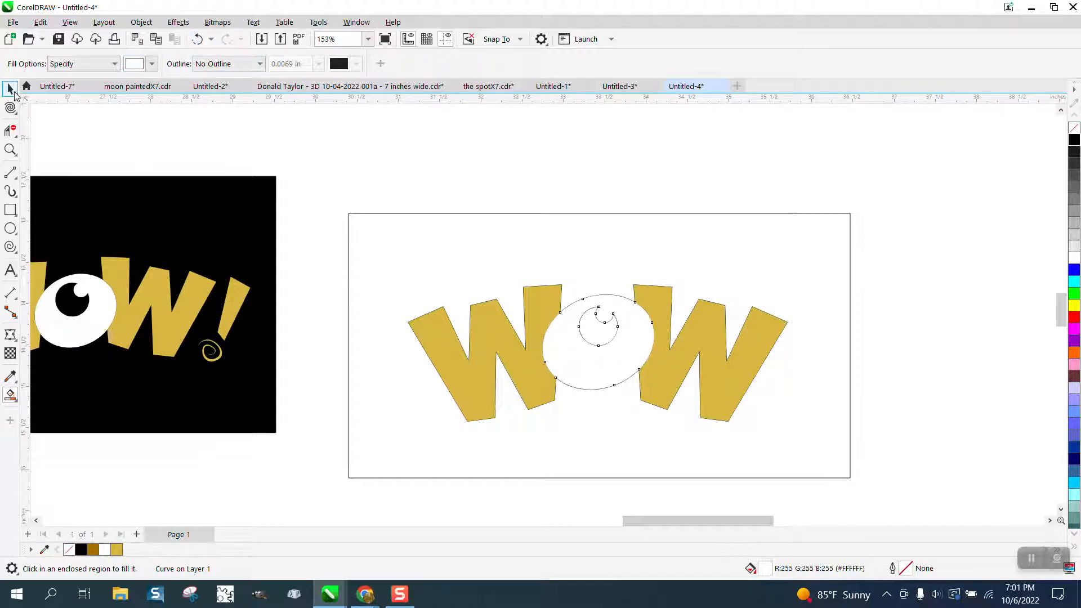
# Step: Fill the background rectangle with black
pyautogui.click(10, 89)
pyautogui.click(473, 235)
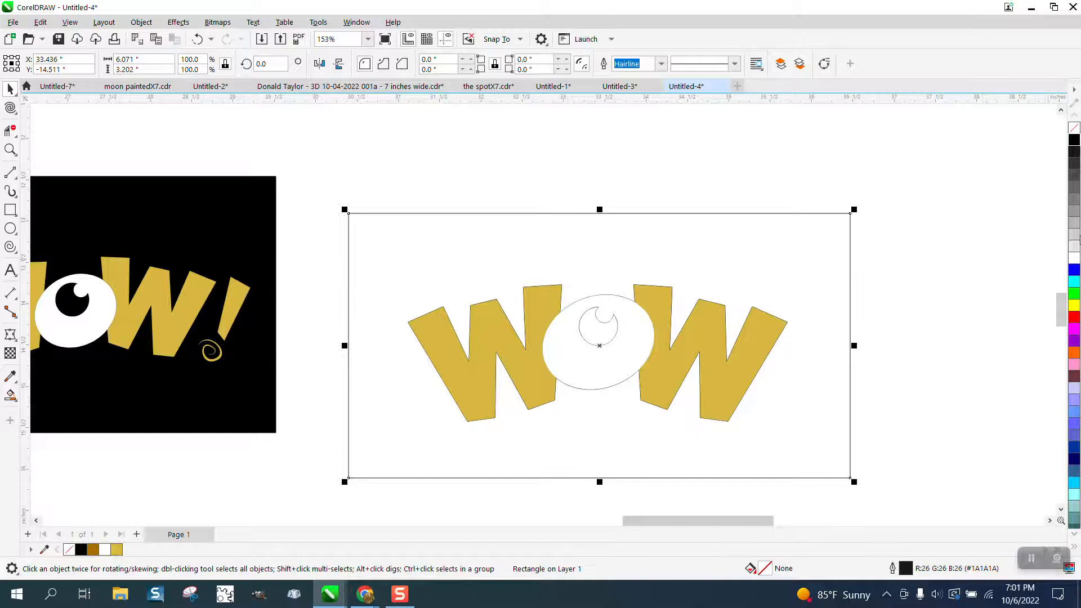
pyautogui.click(1075, 146)
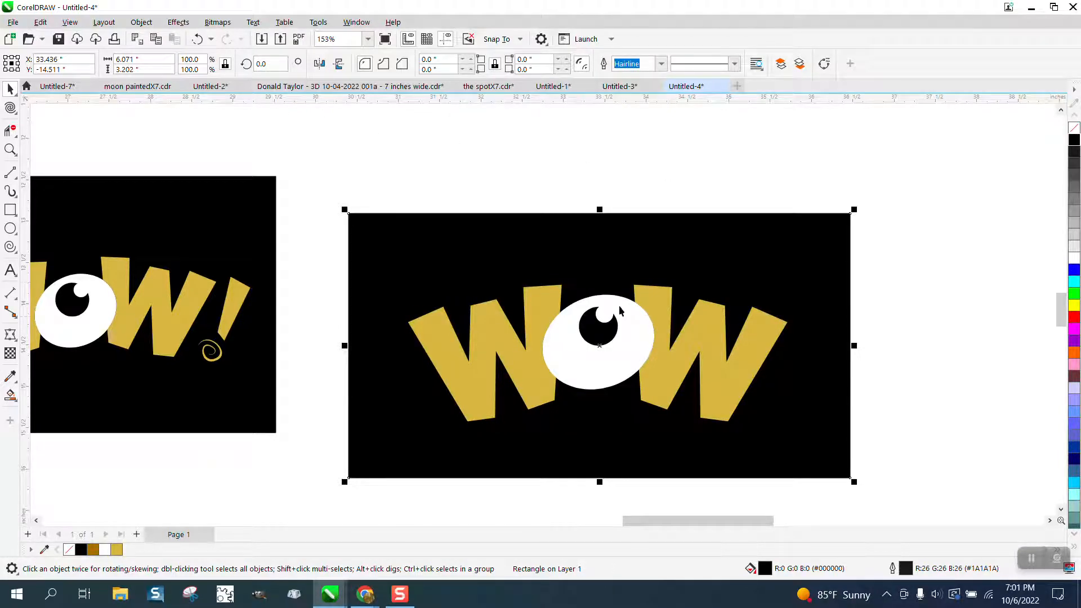
# Step: Add an exclamation mark in Arial above the new logo and enlarge it to about 75 pt
pyautogui.scroll(-1, 597, 293)
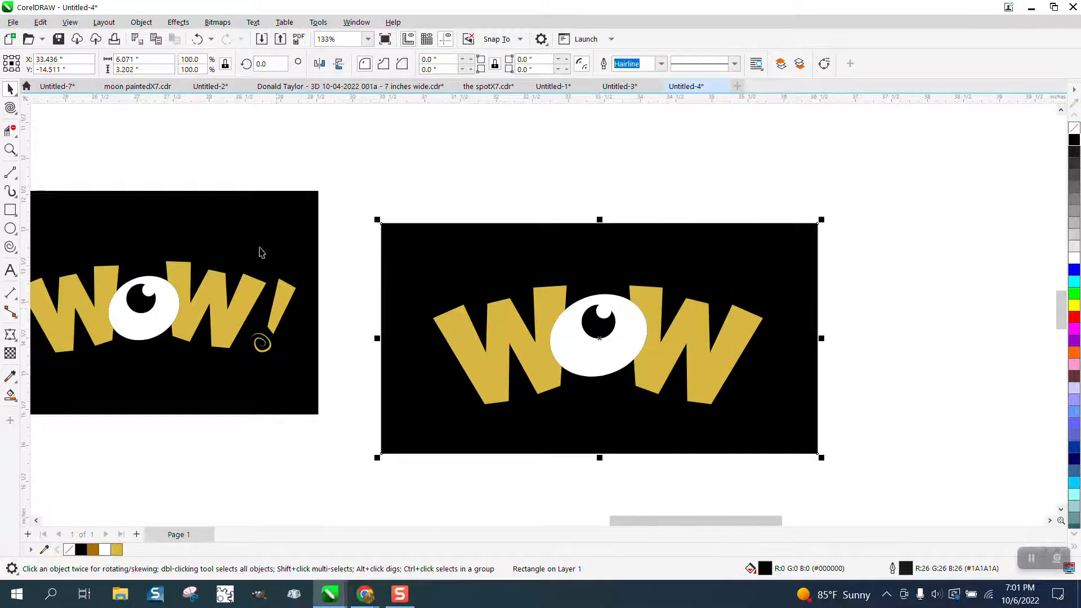
pyautogui.click(11, 271)
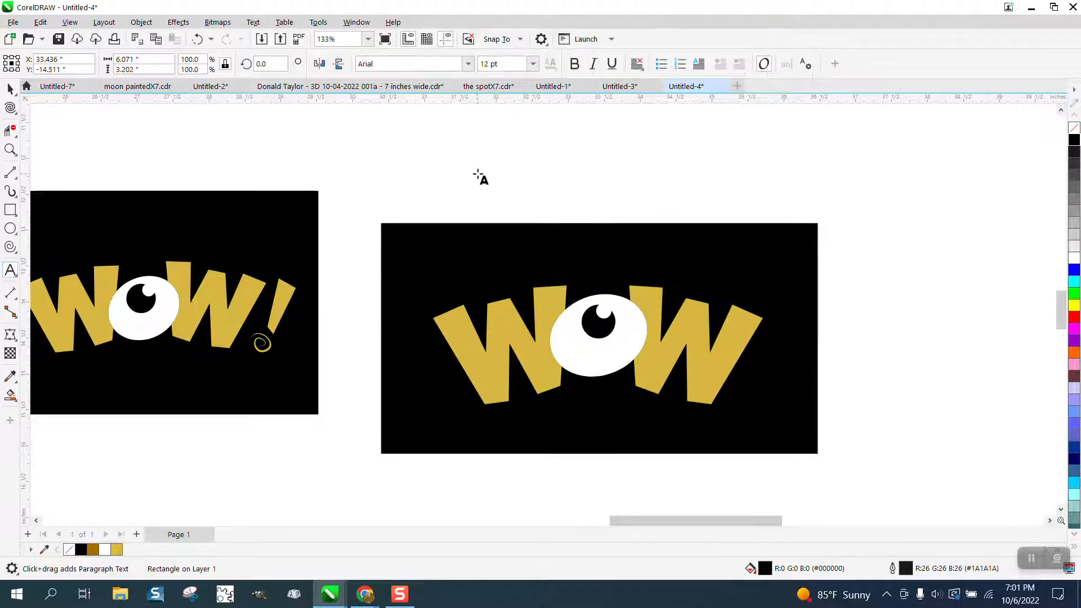
pyautogui.click(479, 168)
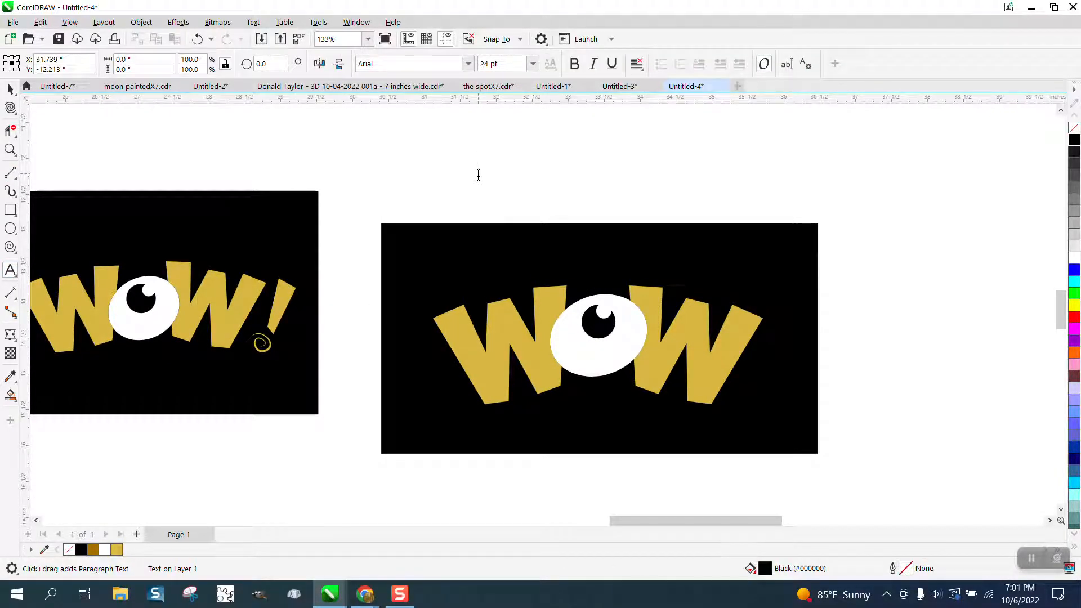
pyautogui.write('!')
pyautogui.moveTo(497, 191); pyautogui.dragTo(516, 215)
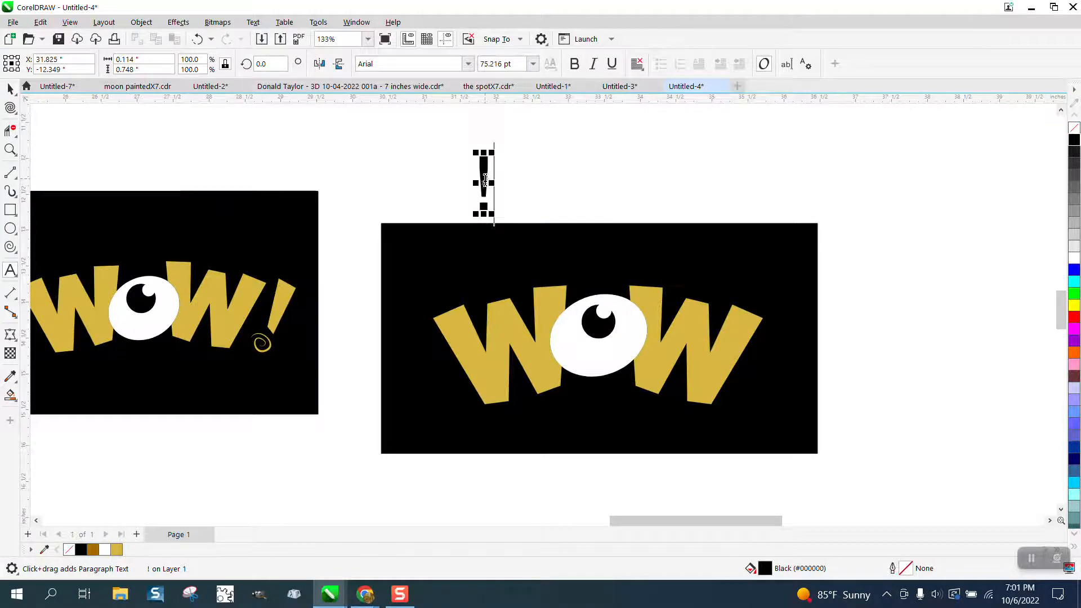
# Step: Move the reference photo directly below the new WOW logo
pyautogui.scroll(-2, 430, 217)
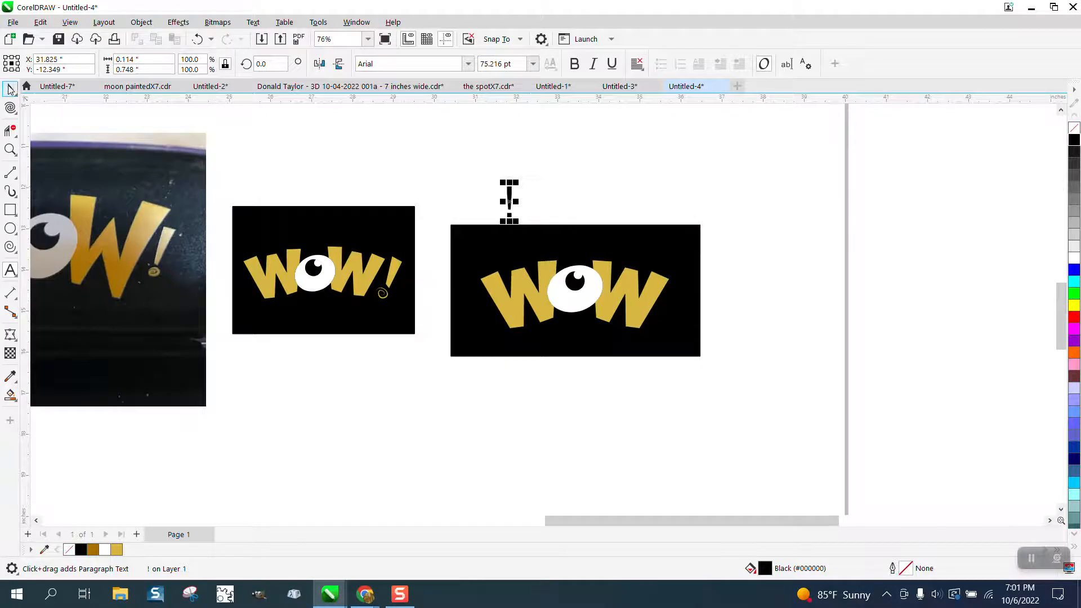
pyautogui.click(10, 88)
pyautogui.moveTo(100, 253); pyautogui.dragTo(626, 466)
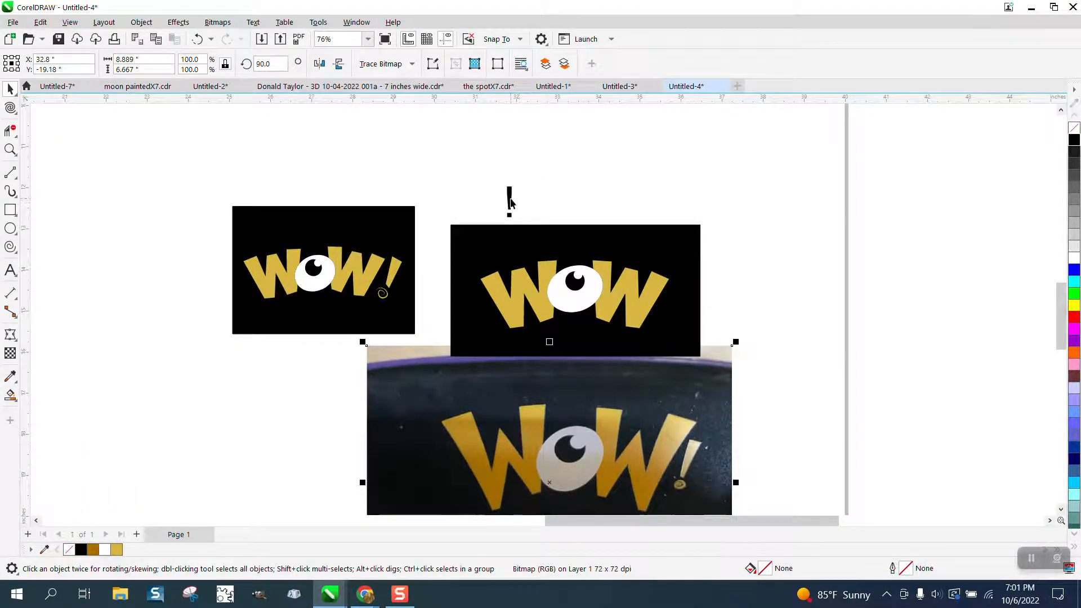
# Step: Move the exclamation mark to the blank area right of the black rectangle and give it no fill and a black outline
pyautogui.moveTo(510, 203); pyautogui.dragTo(758, 254)
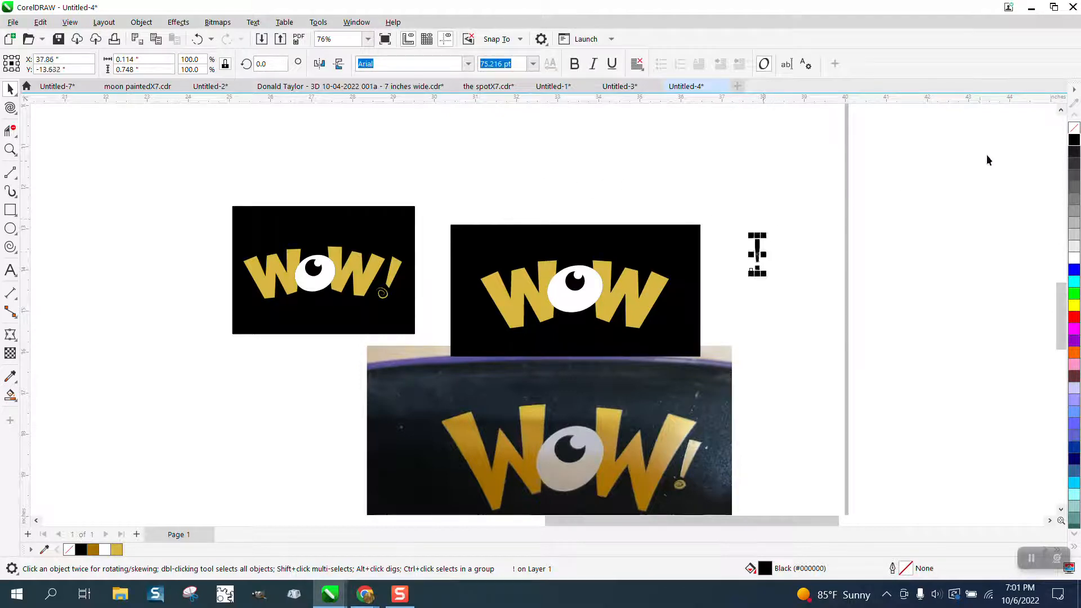
pyautogui.click(1073, 128)
pyautogui.rightClick(1074, 140)
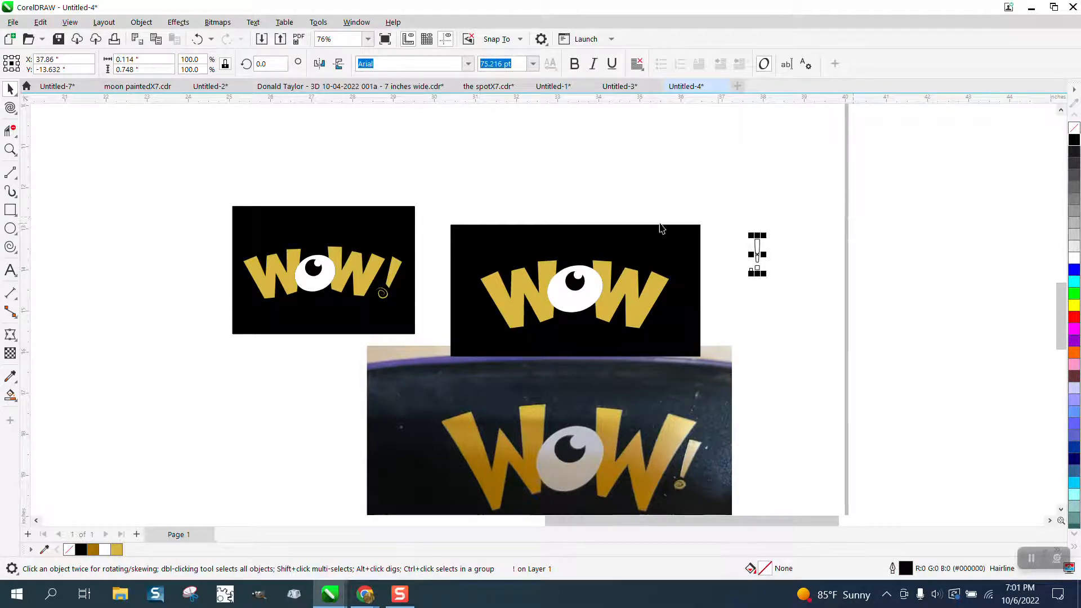
# Step: Smart Fill the exclamation mark's upper stroke with the gold sampled from the new logo's second W
pyautogui.click(13, 396)
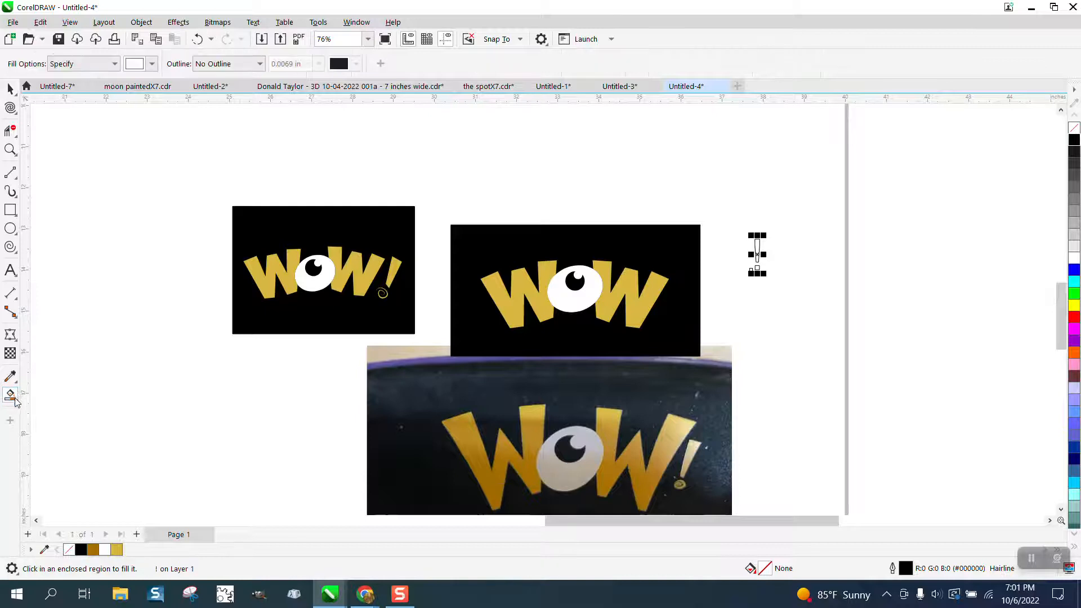
pyautogui.click(152, 63)
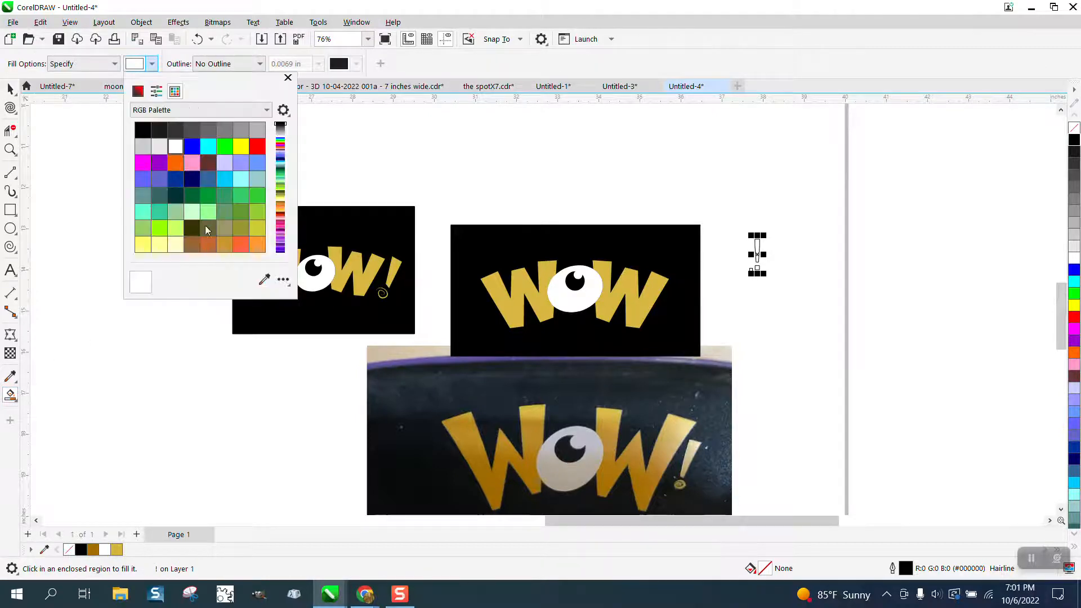
pyautogui.click(265, 281)
pyautogui.click(631, 289)
pyautogui.click(757, 254)
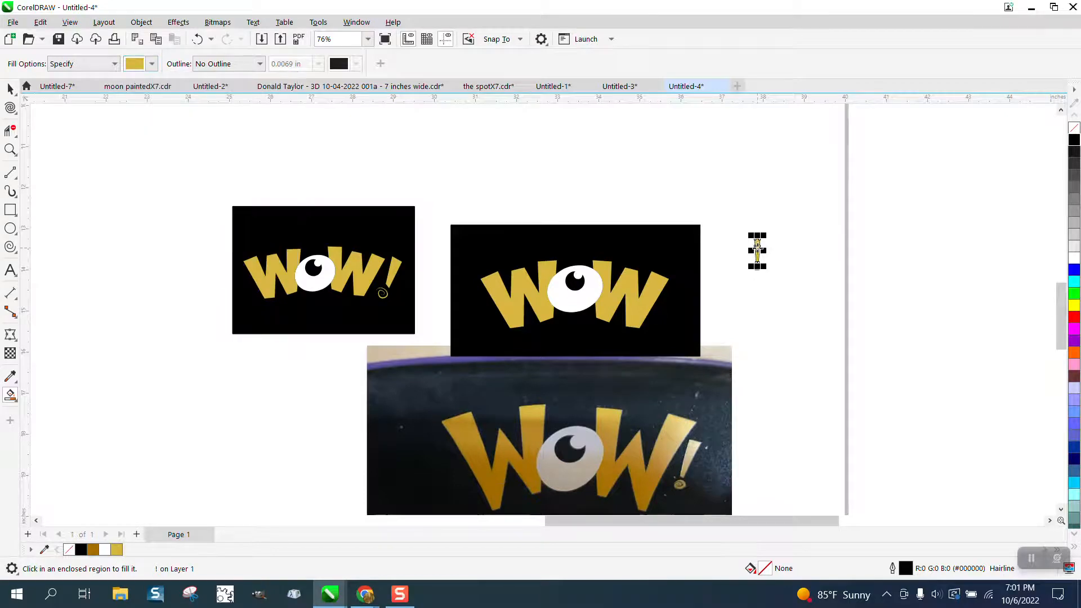
pyautogui.click(757, 253)
# Step: Move the gold exclamation stroke onto the black rectangle, just right of the second W
pyautogui.click(10, 89)
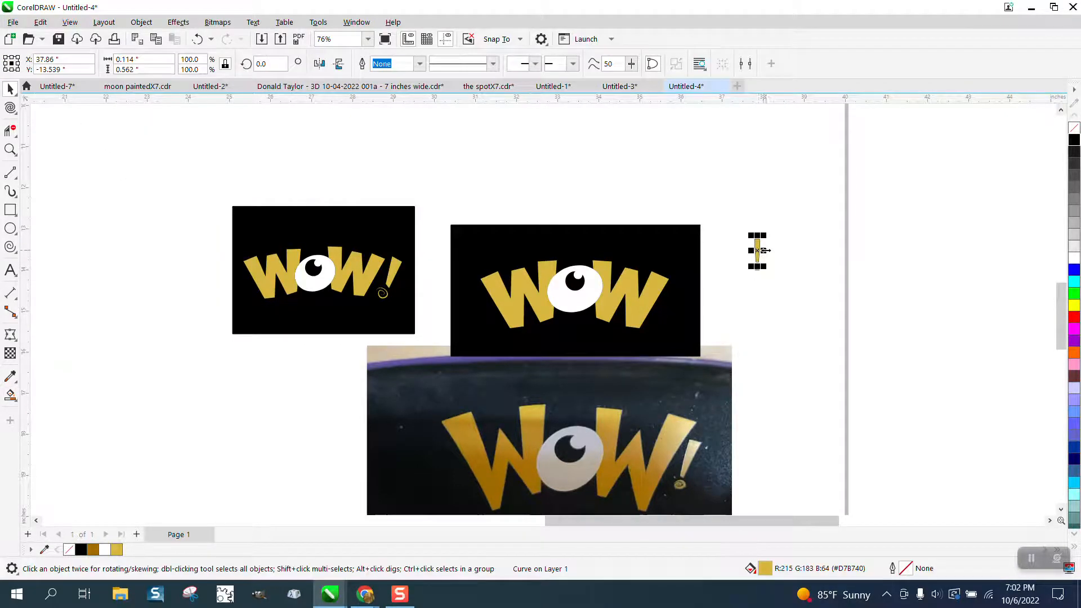
pyautogui.moveTo(757, 250); pyautogui.dragTo(673, 294)
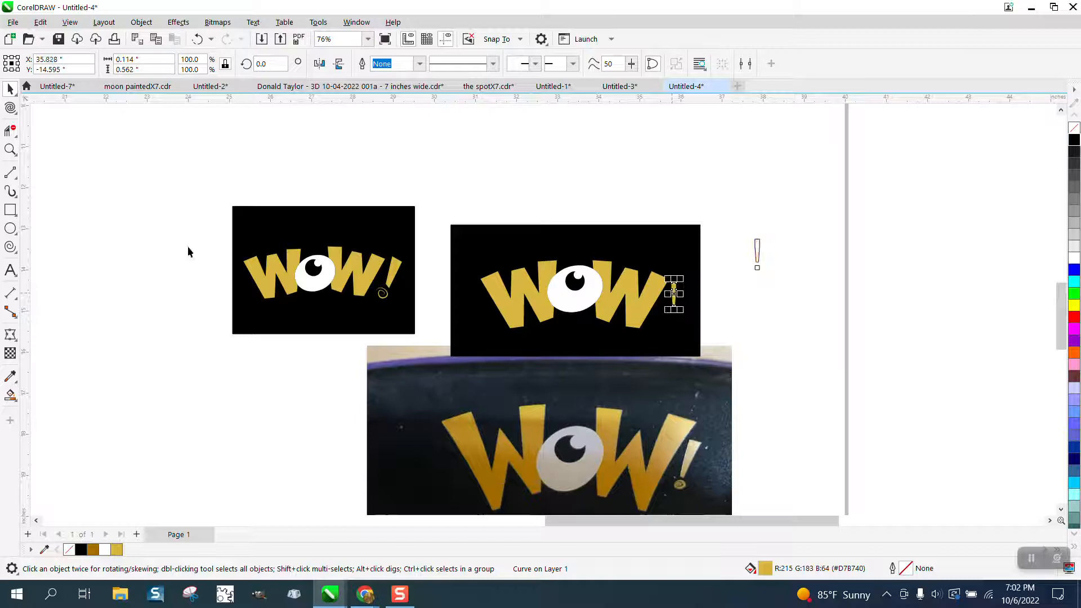
pyautogui.click(10, 149)
pyautogui.moveTo(617, 244); pyautogui.dragTo(902, 405)
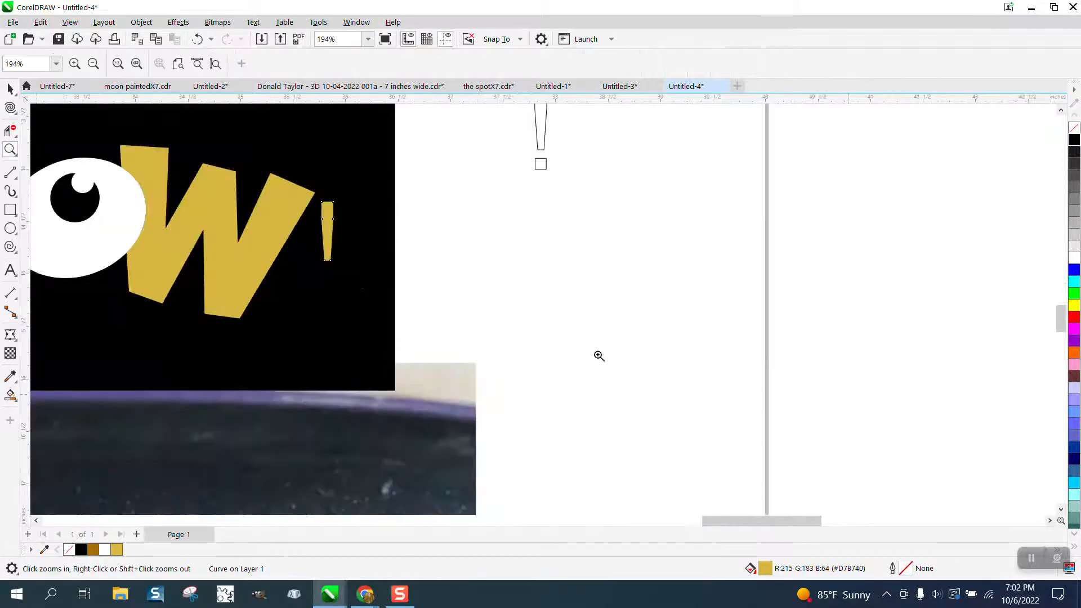
pyautogui.click(10, 89)
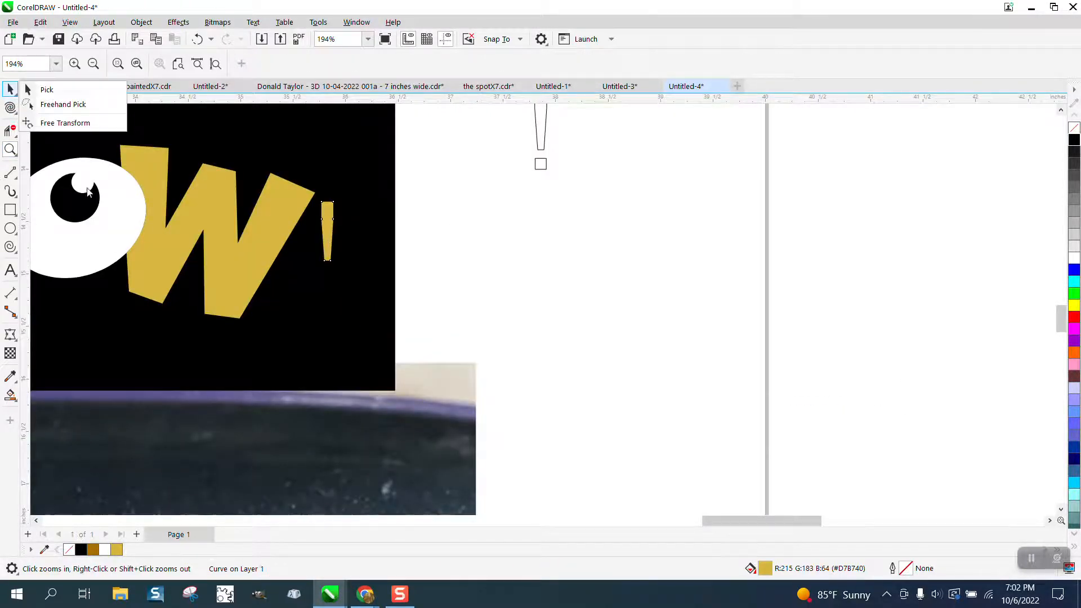
pyautogui.click(329, 235)
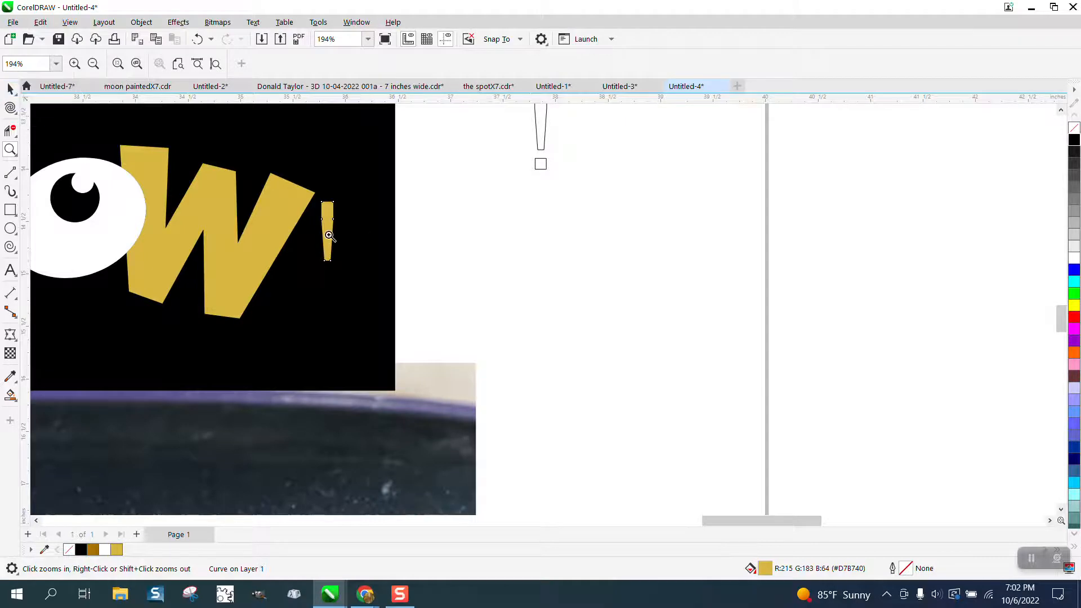
pyautogui.click(329, 235)
pyautogui.press('space')
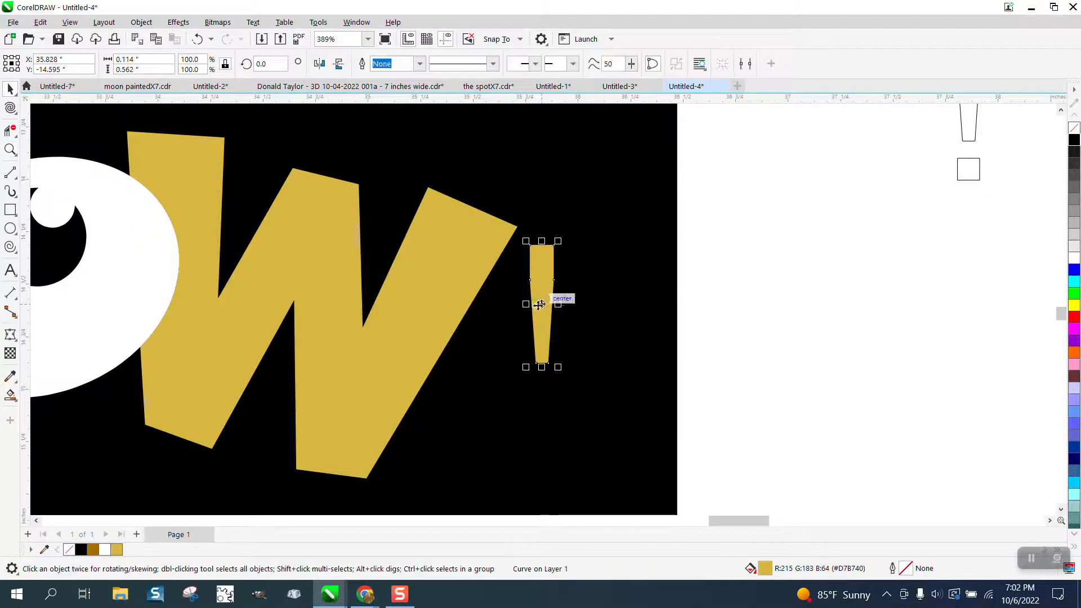
# Step: Rotate the gold exclamation stroke to about 342°, enlarge it to about 143% and place it close beside the second W
pyautogui.click(540, 304)
pyautogui.moveTo(578, 248); pyautogui.dragTo(754, 188)
pyautogui.click(565, 262)
pyautogui.scroll(-1, 608, 298)
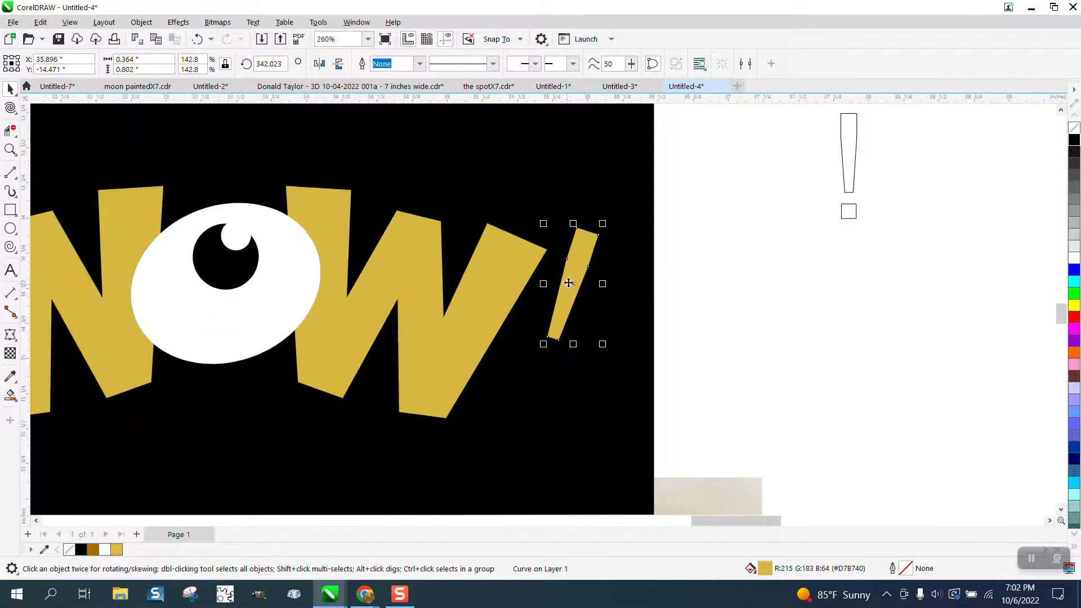
pyautogui.moveTo(573, 284); pyautogui.dragTo(557, 328)
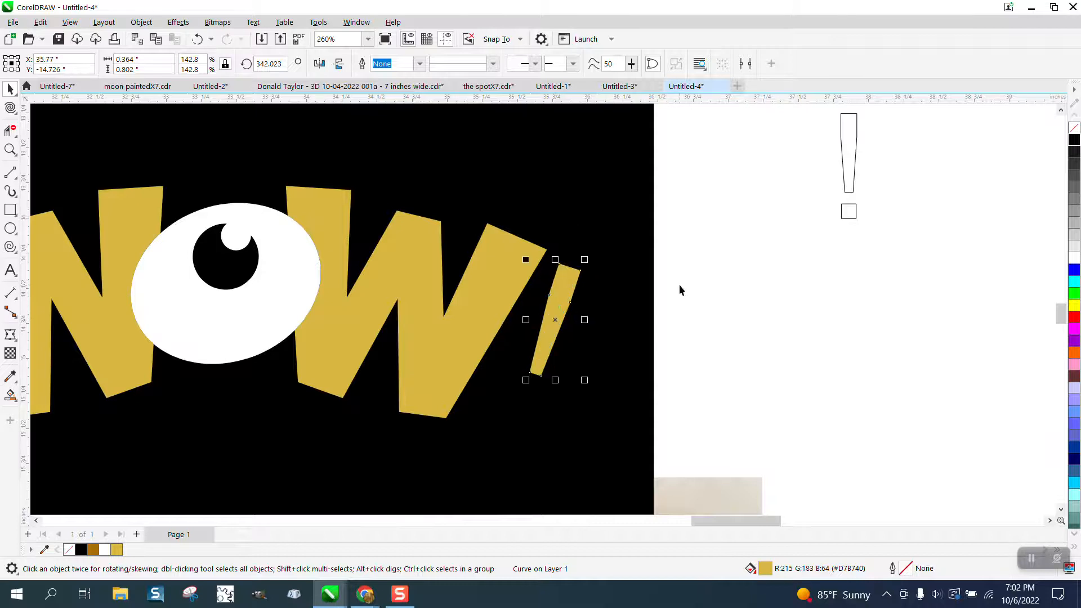
# Step: Draw a two-revolution spiral about 0.64 inch wide in the blank area right of the reference photo
pyautogui.scroll(-3, 678, 285)
pyautogui.scroll(-1, 672, 290)
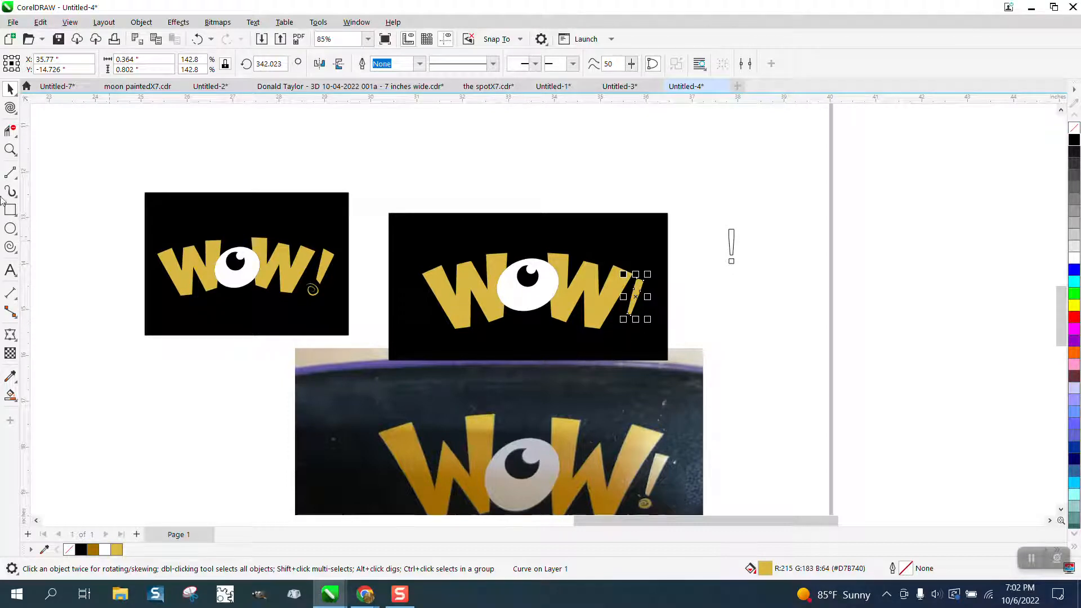
pyautogui.click(9, 150)
pyautogui.scroll(-2, 503, 345)
pyautogui.moveTo(586, 430); pyautogui.dragTo(642, 478)
pyautogui.scroll(-8, 395, 267)
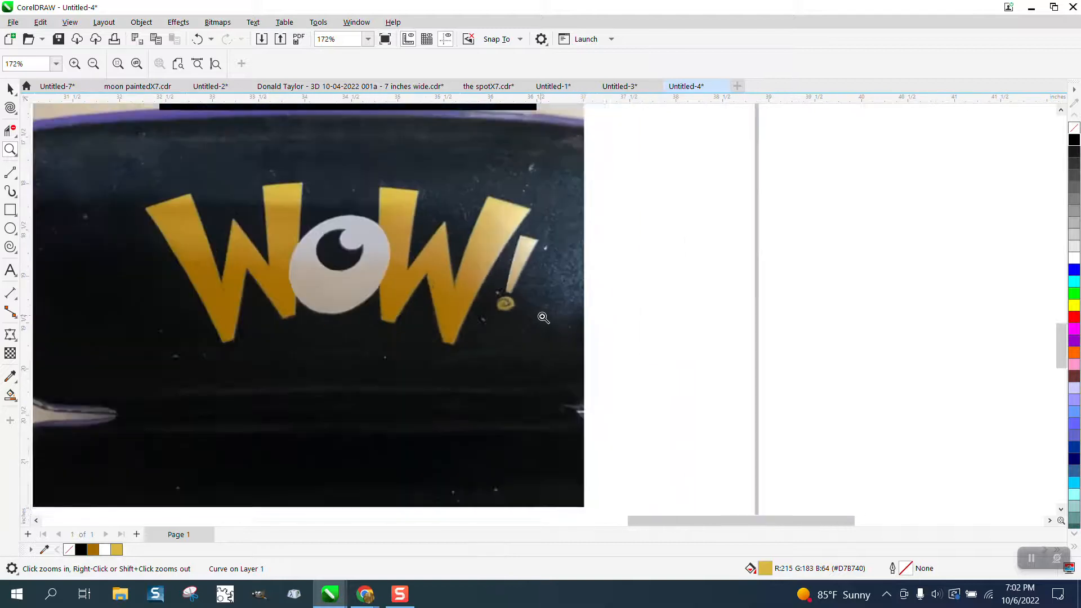
pyautogui.click(16, 258)
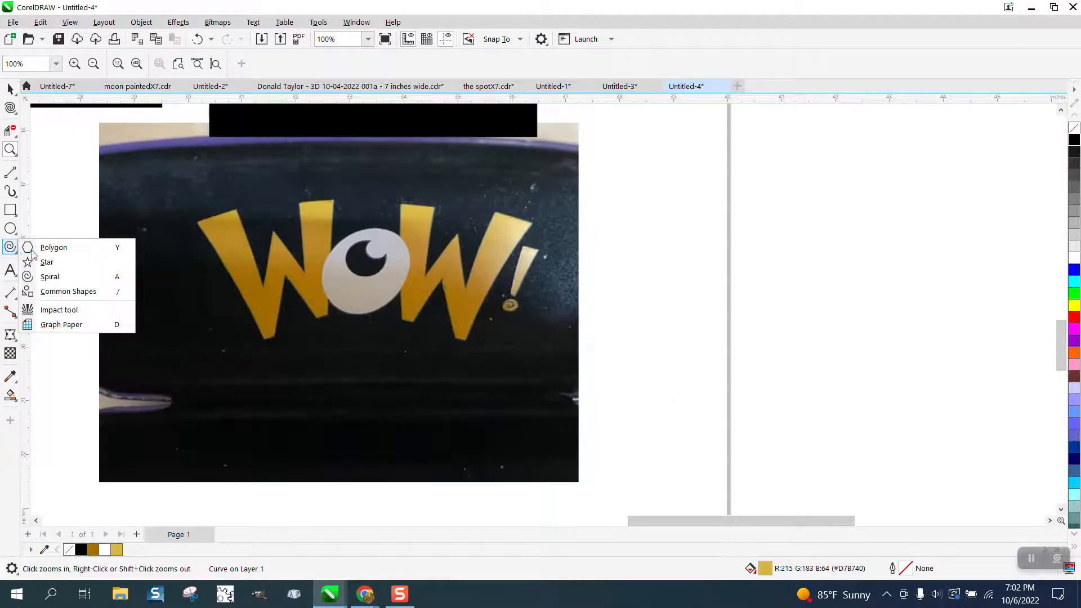
pyautogui.click(46, 276)
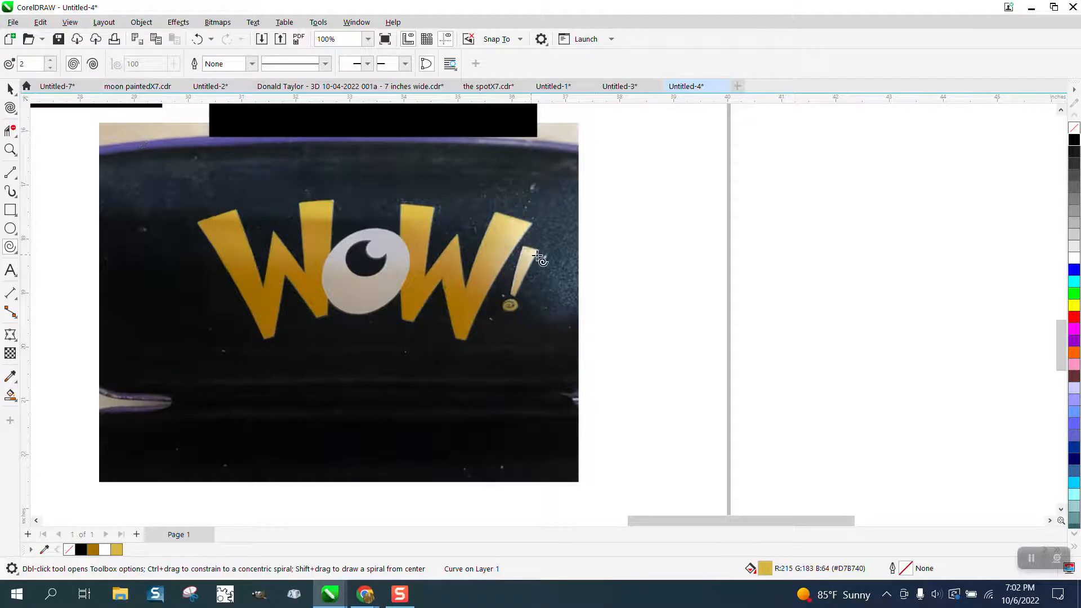
pyautogui.moveTo(692, 276); pyautogui.dragTo(657, 308)
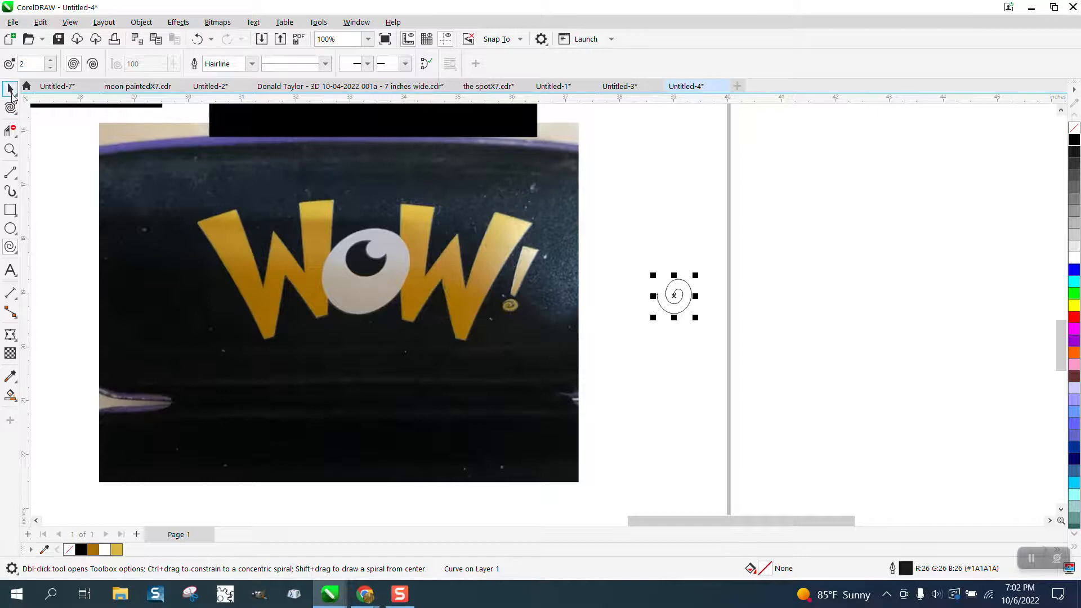
# Step: Mirror the spiral vertically and horizontally, and rotate it to about 294.5° to follow the reference's swirl
pyautogui.click(10, 89)
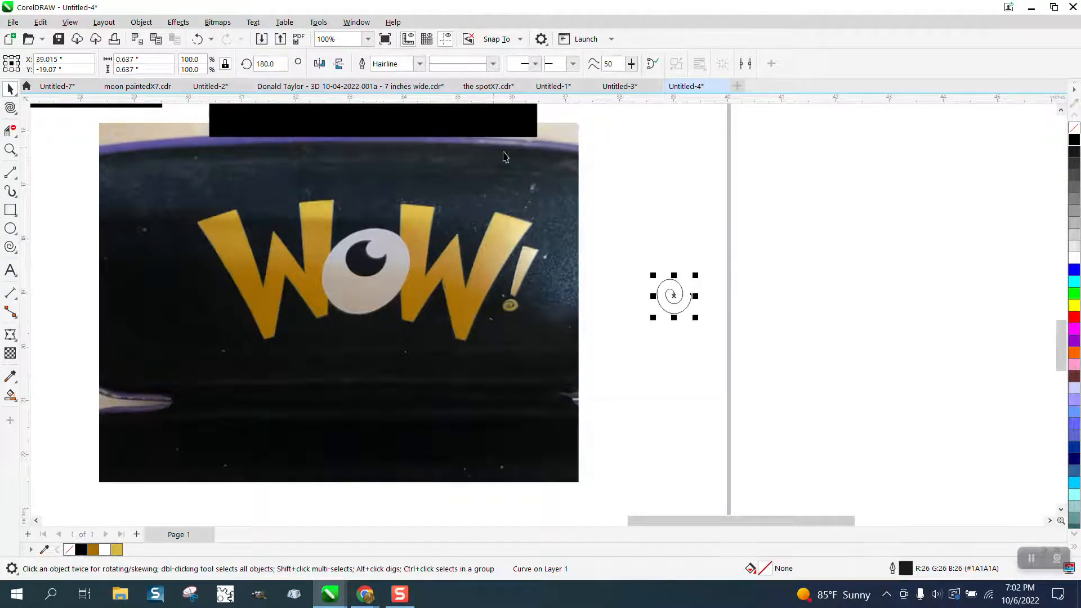
pyautogui.click(340, 64)
pyautogui.click(319, 64)
pyautogui.click(681, 292)
pyautogui.moveTo(696, 274); pyautogui.dragTo(712, 309)
pyautogui.click(685, 305)
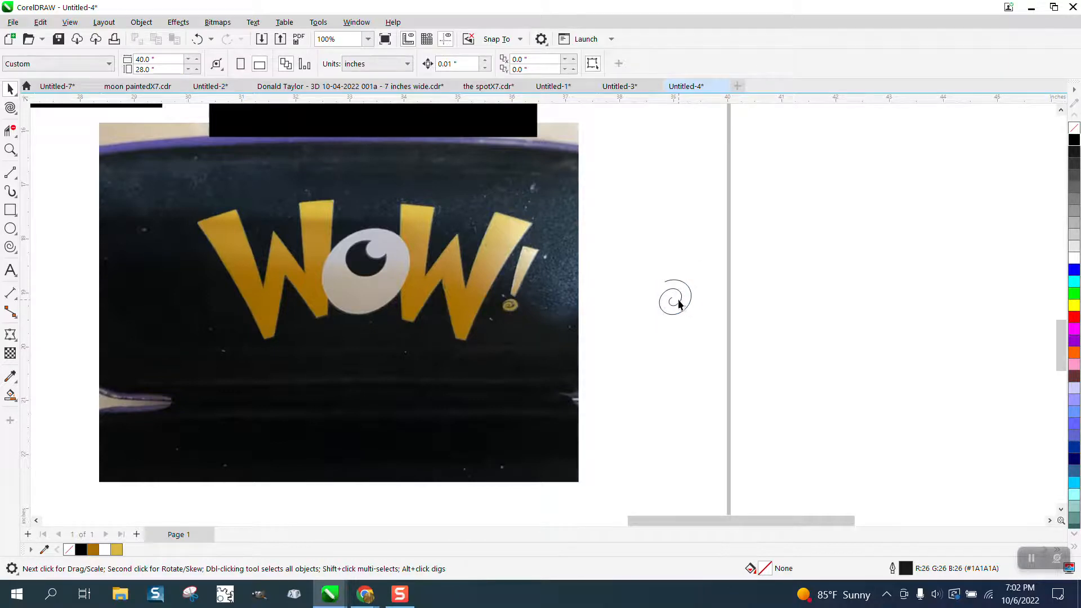
# Step: Choose the Artistic Media preset stroke that tapers at both ends and select the spiral as its path
pyautogui.click(10, 149)
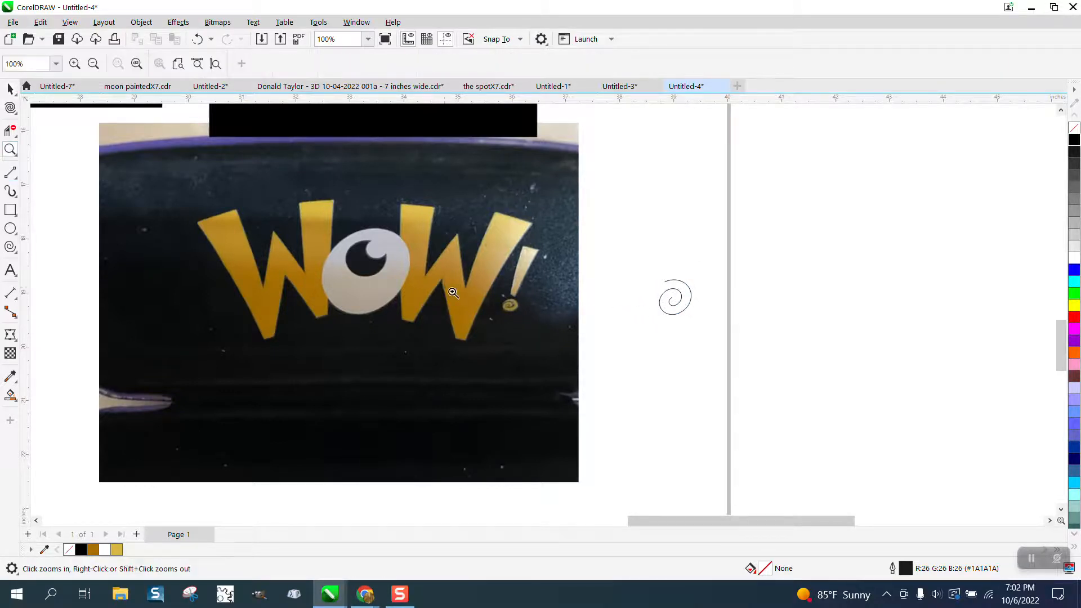
pyautogui.moveTo(492, 305); pyautogui.dragTo(569, 337)
pyautogui.scroll(-3, 465, 289)
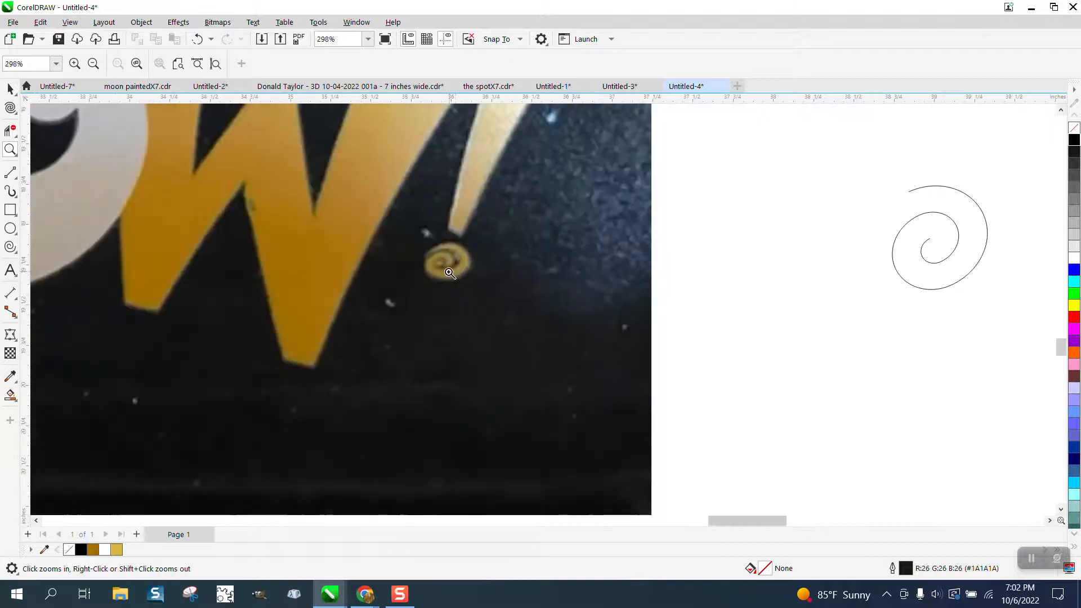
pyautogui.moveTo(687, 206); pyautogui.dragTo(816, 297)
pyautogui.scroll(-3, 675, 286)
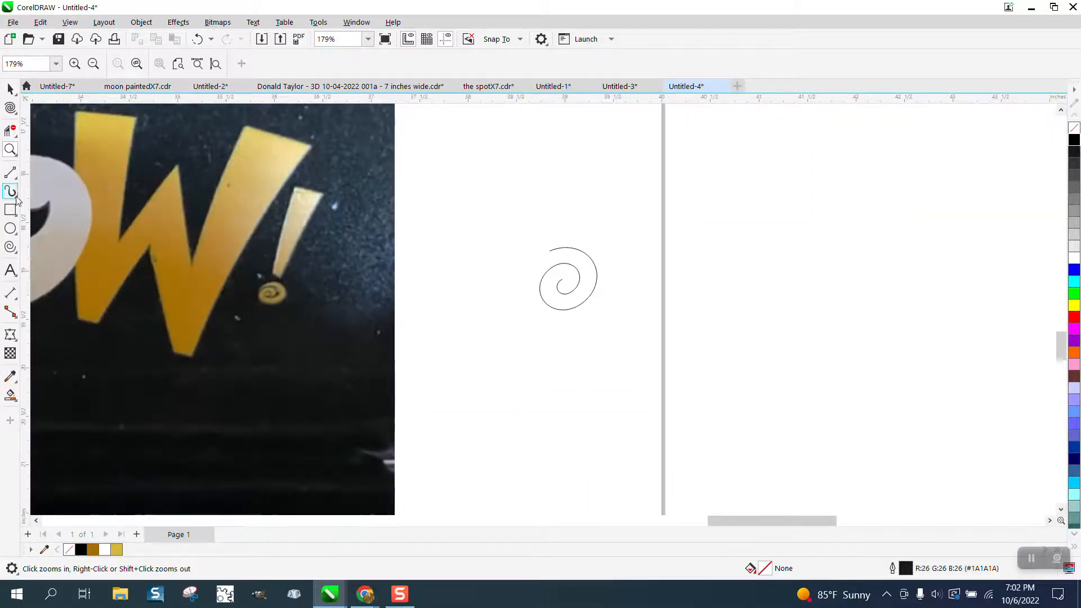
pyautogui.press('space')
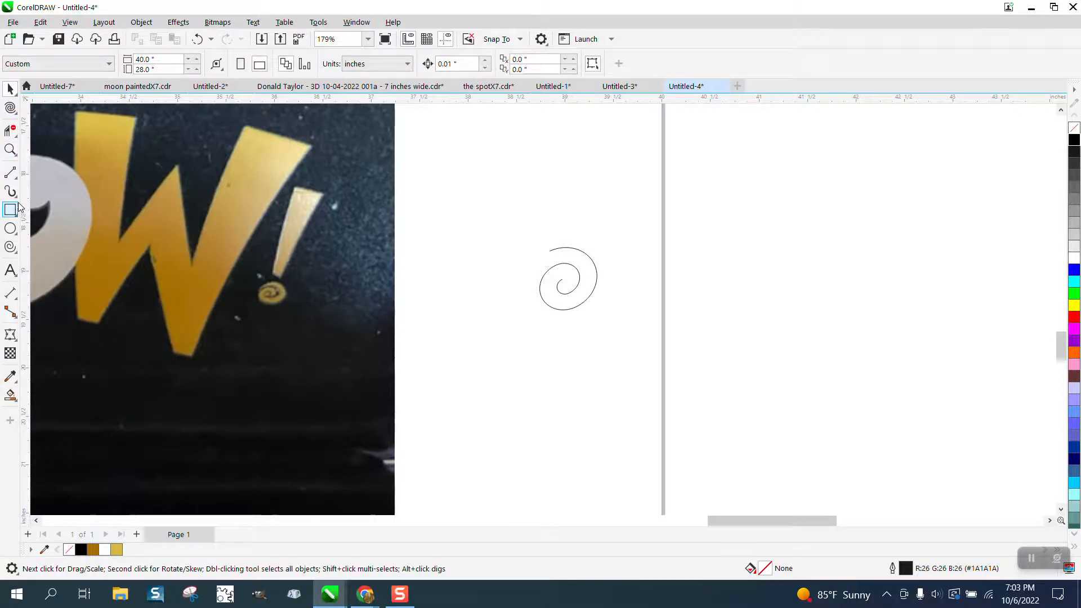
pyautogui.click(17, 196)
pyautogui.click(42, 191)
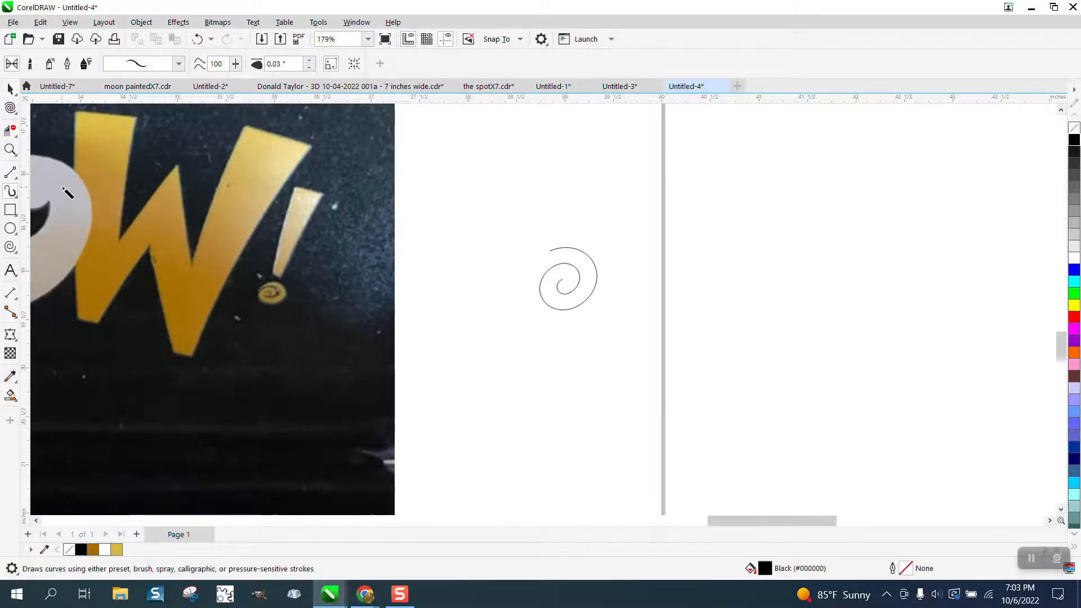
pyautogui.click(133, 67)
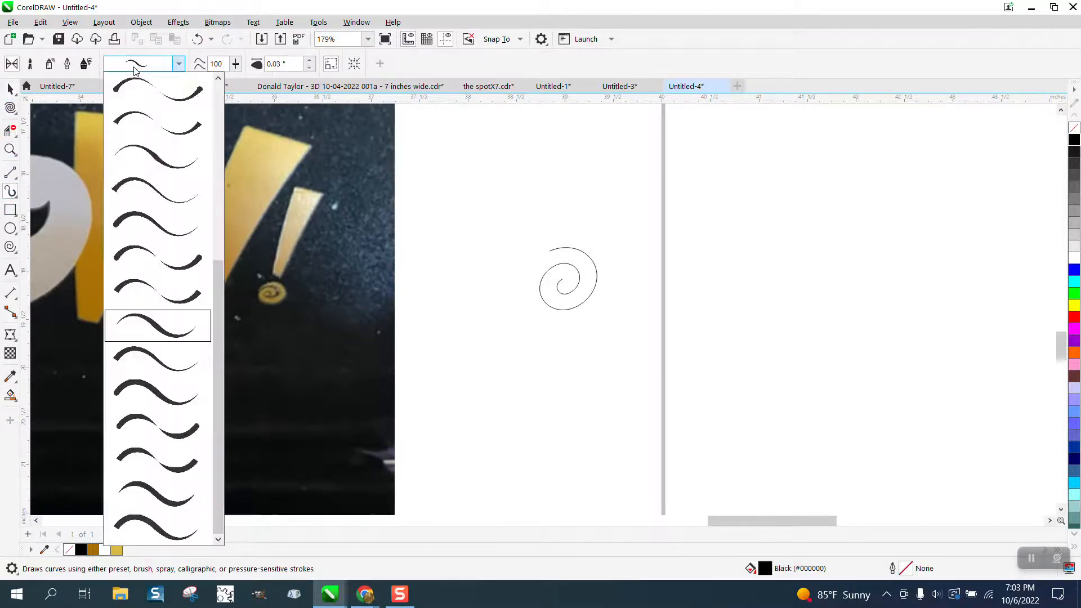
pyautogui.click(149, 330)
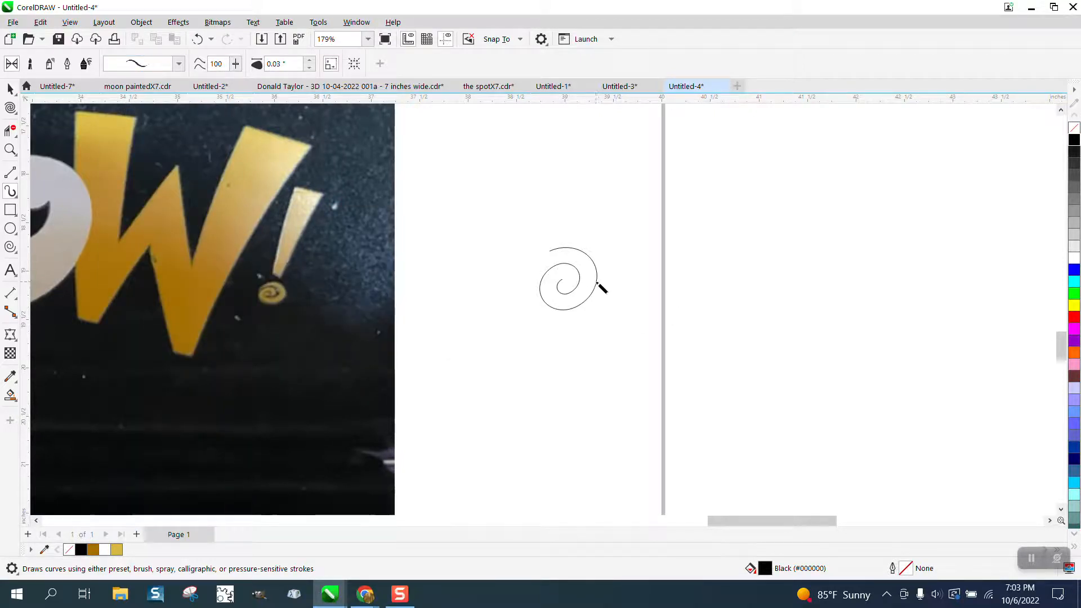
pyautogui.moveTo(598, 284); pyautogui.dragTo(598, 285)
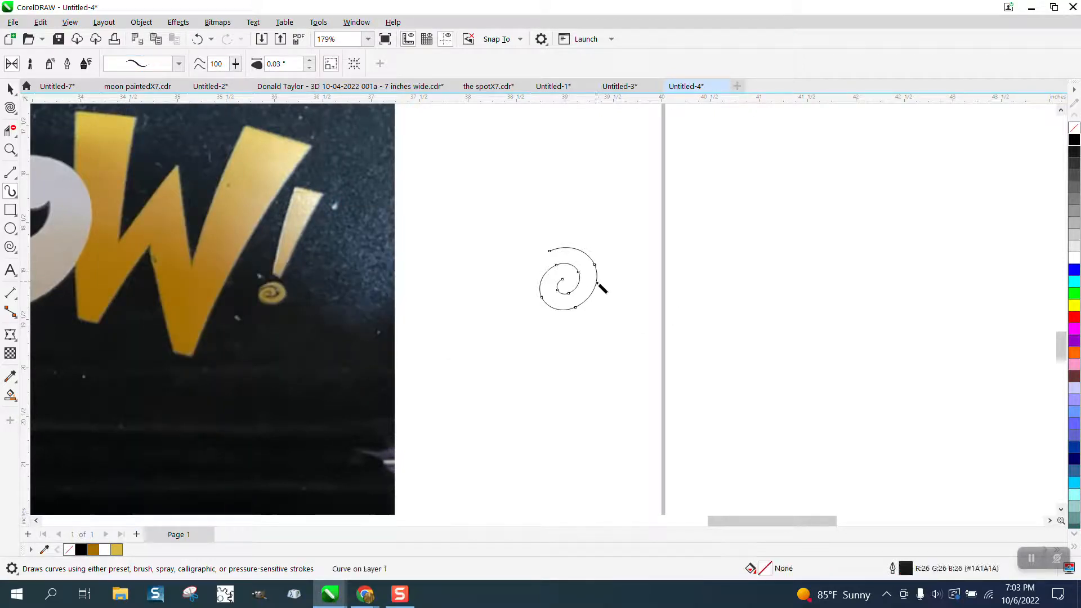
# Step: Apply the tapered preset stroke to the spiral with a stroke width of 0.09 inch
pyautogui.click(308, 59)
pyautogui.click(308, 59)
pyautogui.click(307, 58)
pyautogui.click(307, 59)
pyautogui.click(307, 58)
pyautogui.click(307, 59)
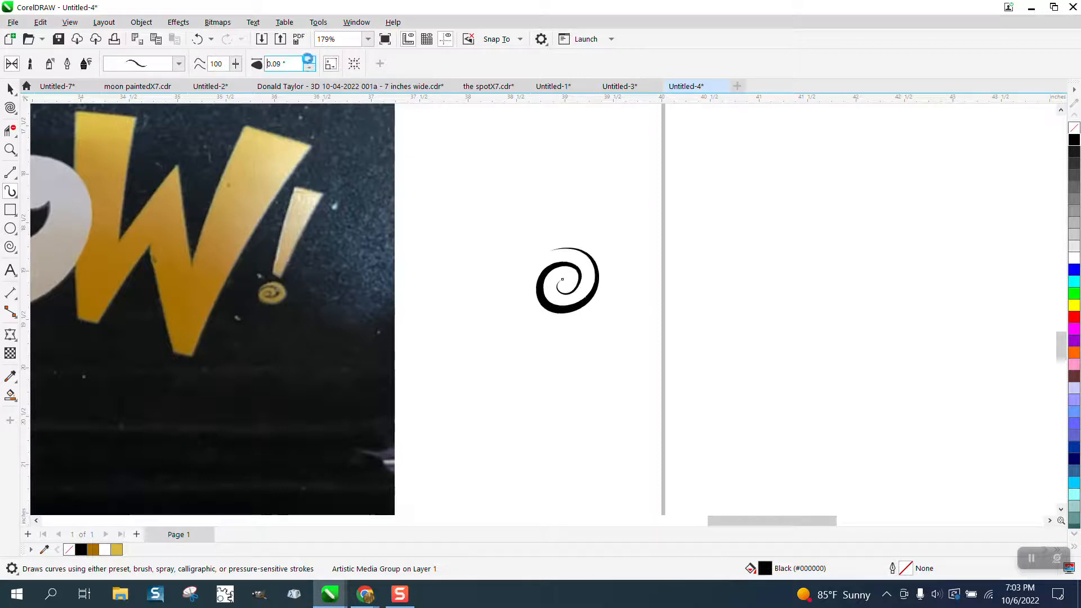
# Step: Give the artistic media spiral no fill and a black hairline outline, and break the artistic media group apart
pyautogui.hotkey('ctrl', 'z')
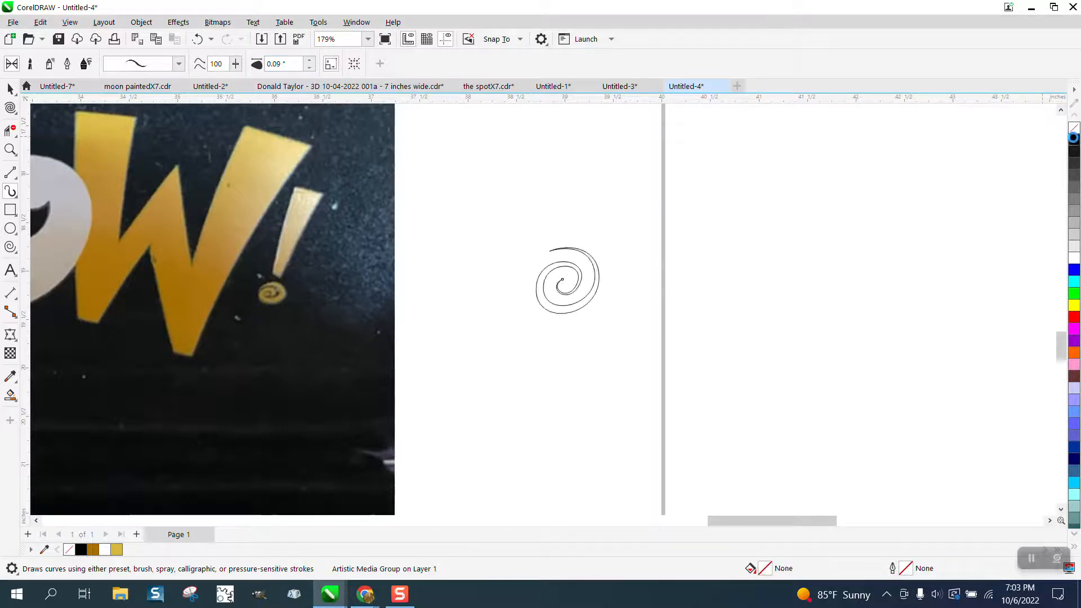
pyautogui.click(141, 22)
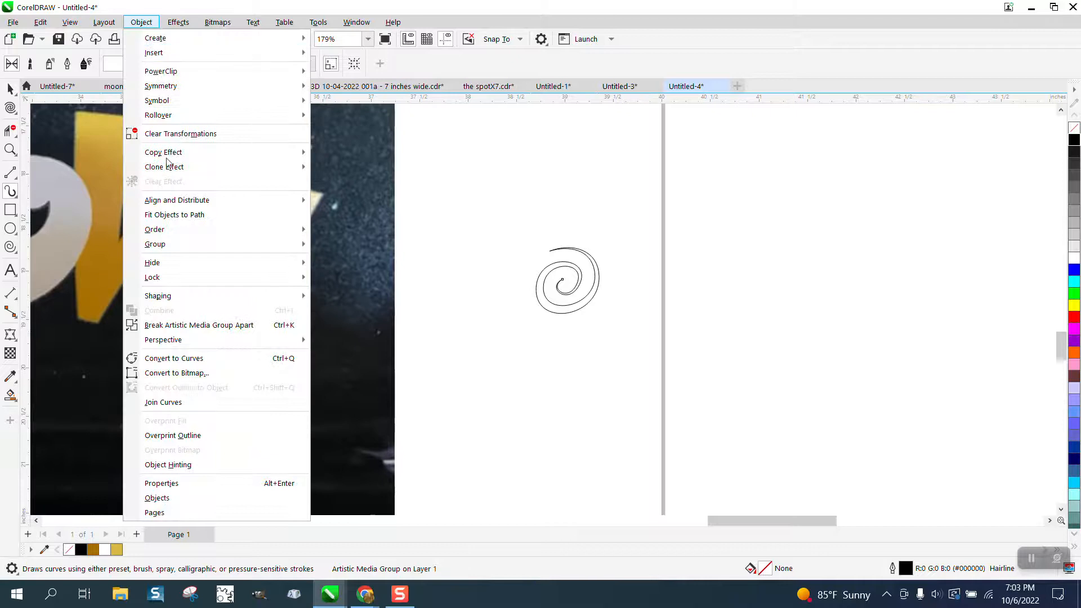
pyautogui.click(219, 327)
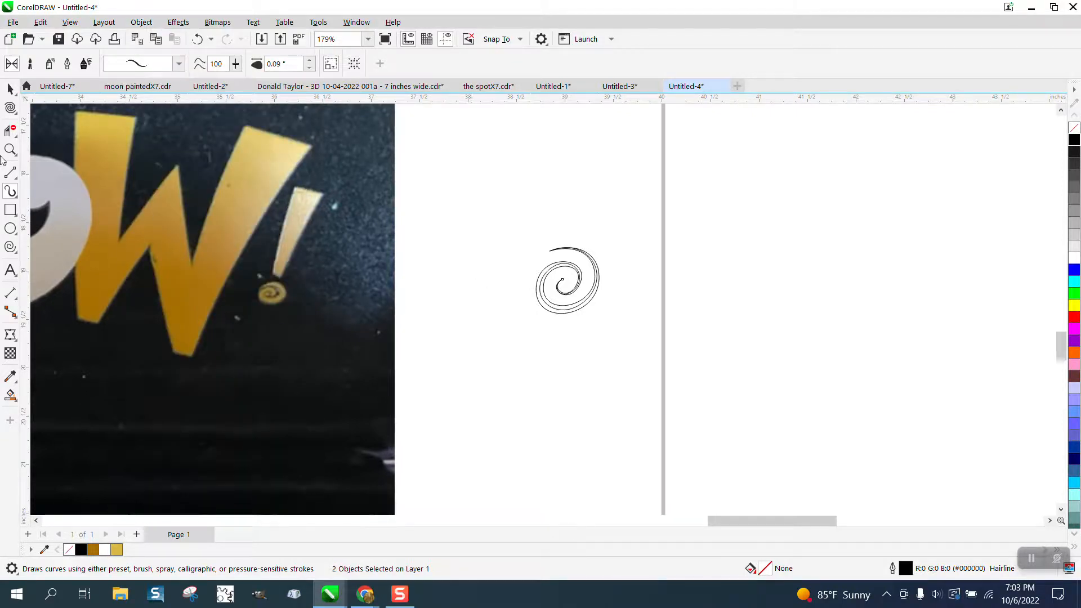
# Step: Move the tapered spiral outline down off the original spiral line and delete that original line
pyautogui.click(10, 88)
pyautogui.click(382, 155)
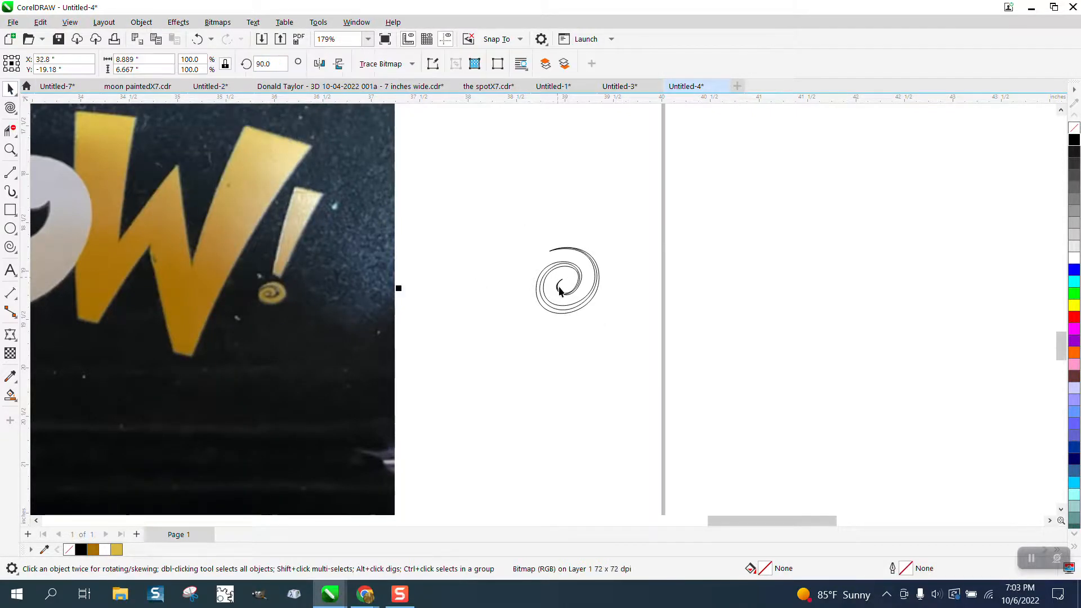
pyautogui.click(569, 312)
pyautogui.moveTo(569, 312); pyautogui.dragTo(569, 368)
pyautogui.click(578, 280)
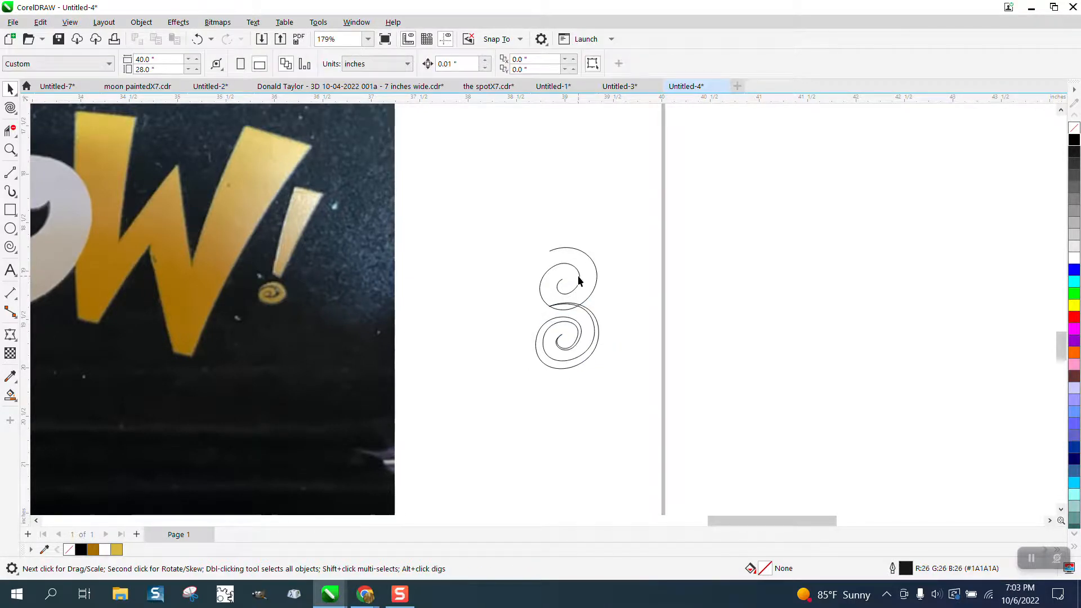
pyautogui.click(580, 279)
pyautogui.scroll(-5, 577, 281)
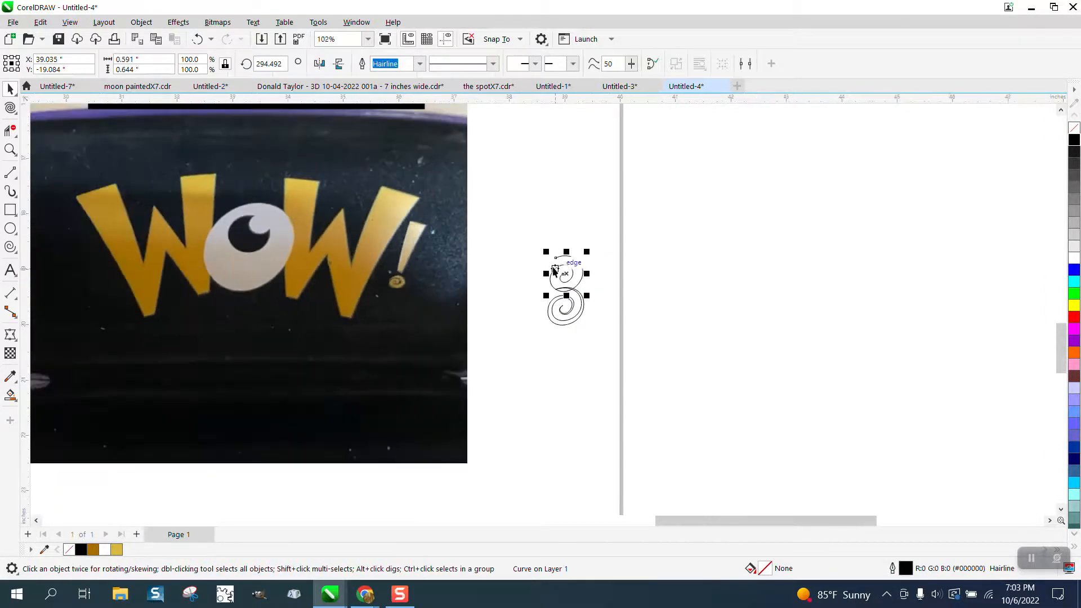
pyautogui.press('Delete')
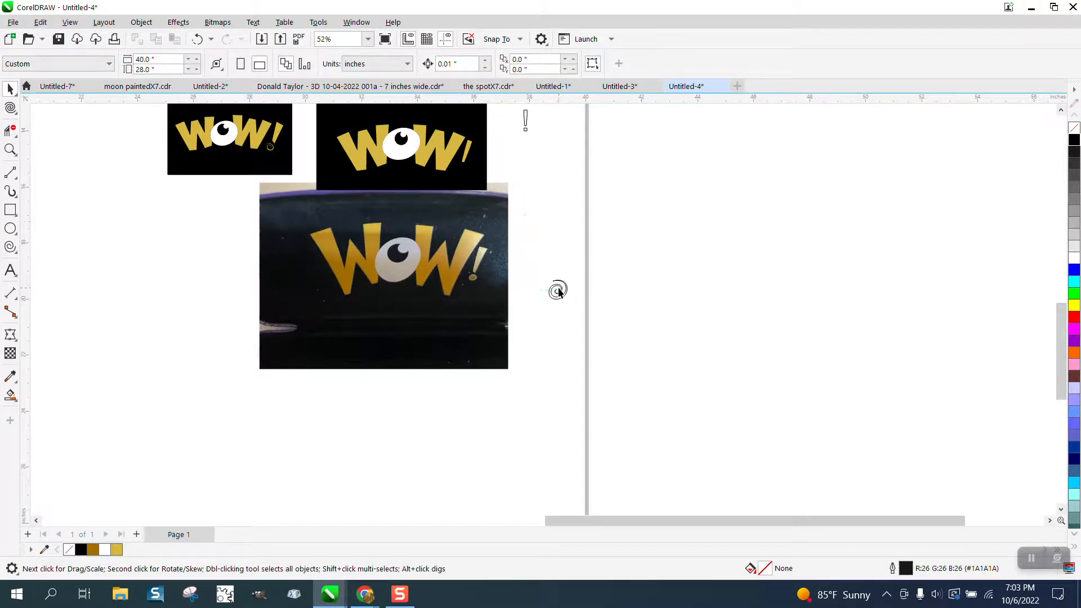
# Step: Move the tapered spiral outline just right of the black rectangle and Smart Fill it with the logo's gold
pyautogui.moveTo(503, 177); pyautogui.dragTo(503, 177)
pyautogui.click(557, 290)
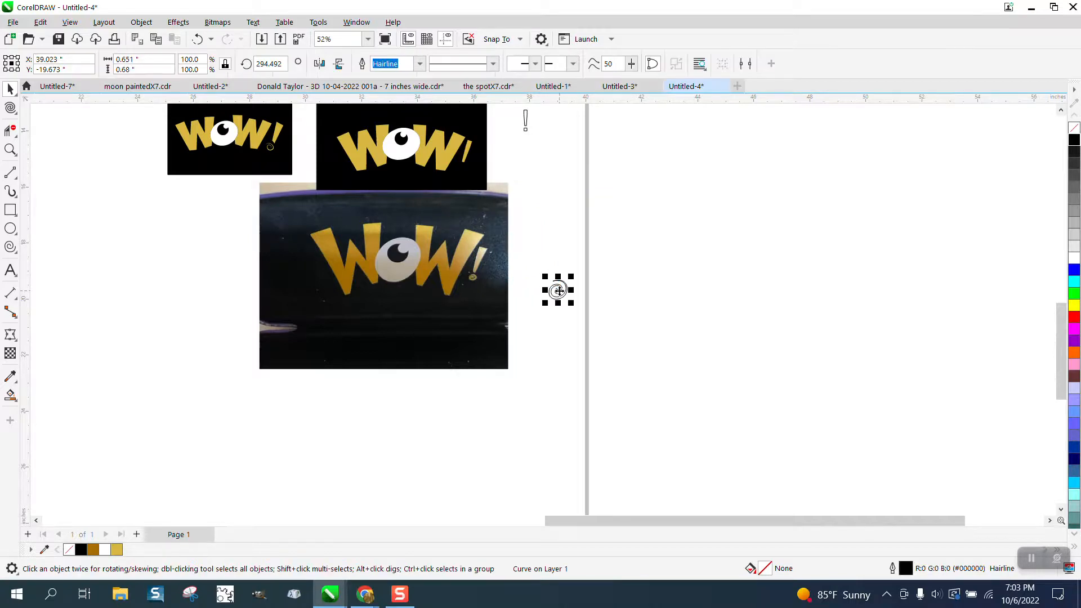
pyautogui.moveTo(557, 288); pyautogui.dragTo(656, 231)
pyautogui.click(10, 149)
pyautogui.click(10, 395)
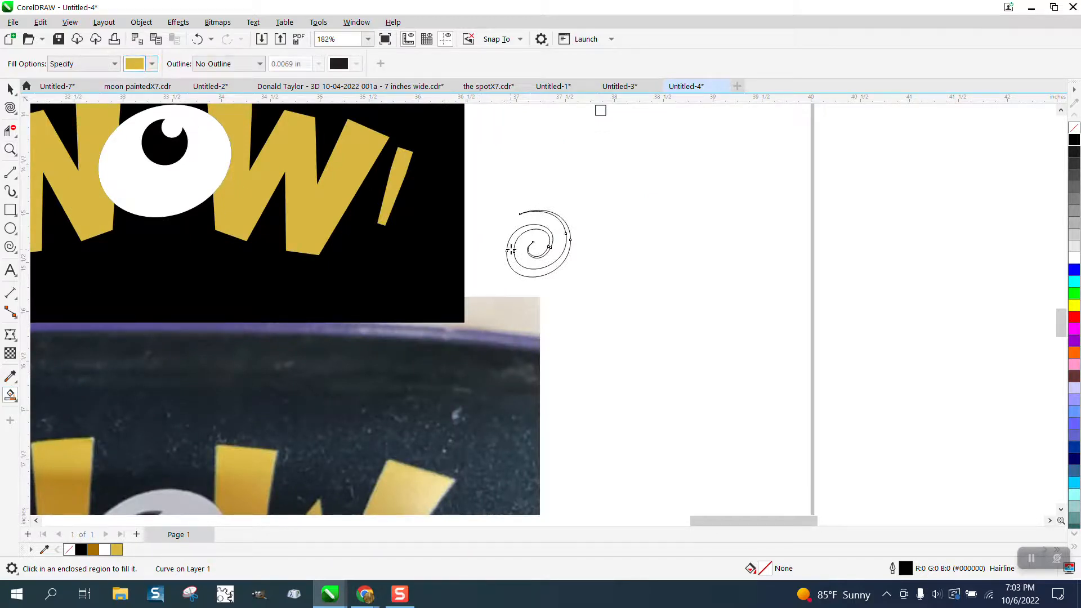
pyautogui.click(510, 250)
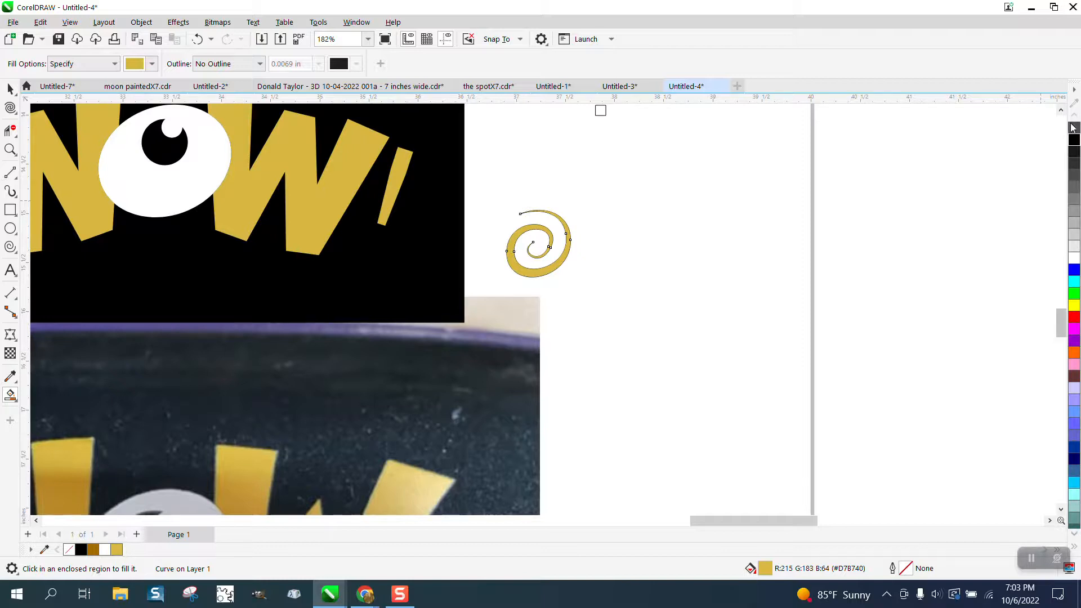
# Step: Shrink the gold spiral and place it under the exclamation stroke as its dot, and delete the leftover spiral outline
pyautogui.click(10, 89)
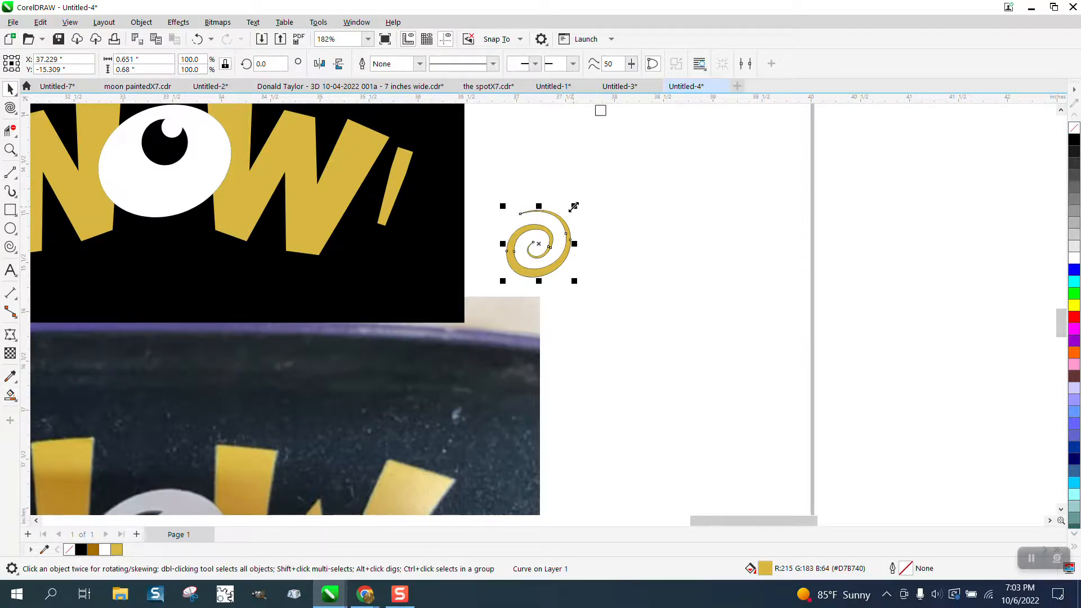
pyautogui.moveTo(574, 208); pyautogui.dragTo(372, 253)
pyautogui.moveTo(506, 182); pyautogui.dragTo(624, 280)
pyautogui.click(547, 254)
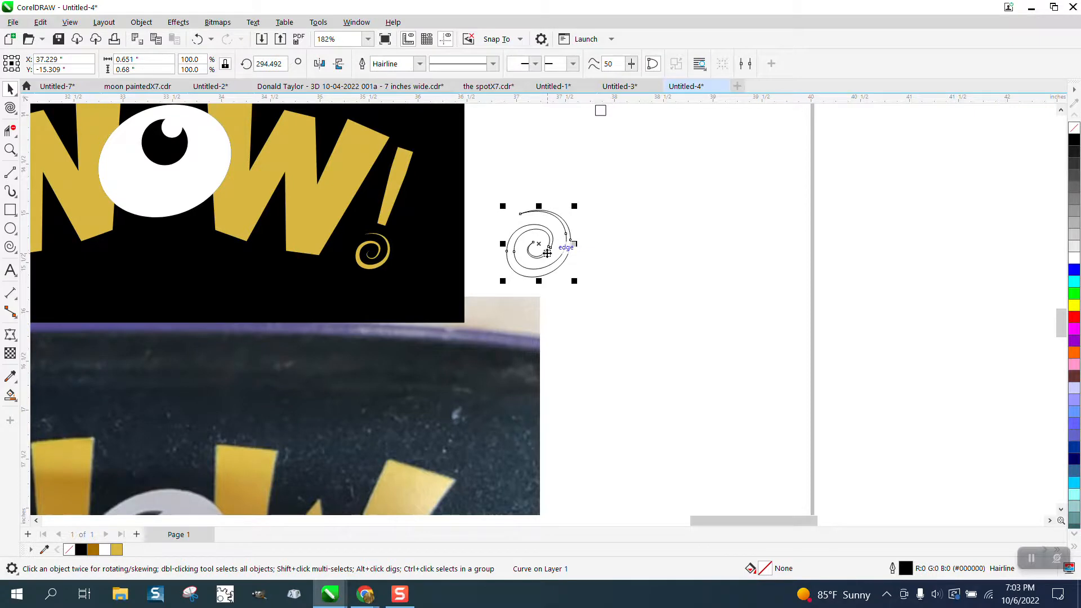
pyautogui.press('Delete')
# Step: Compare the new WOW! logo, especially its spiral dot and lettering, with the reference photo
pyautogui.scroll(-5, 543, 251)
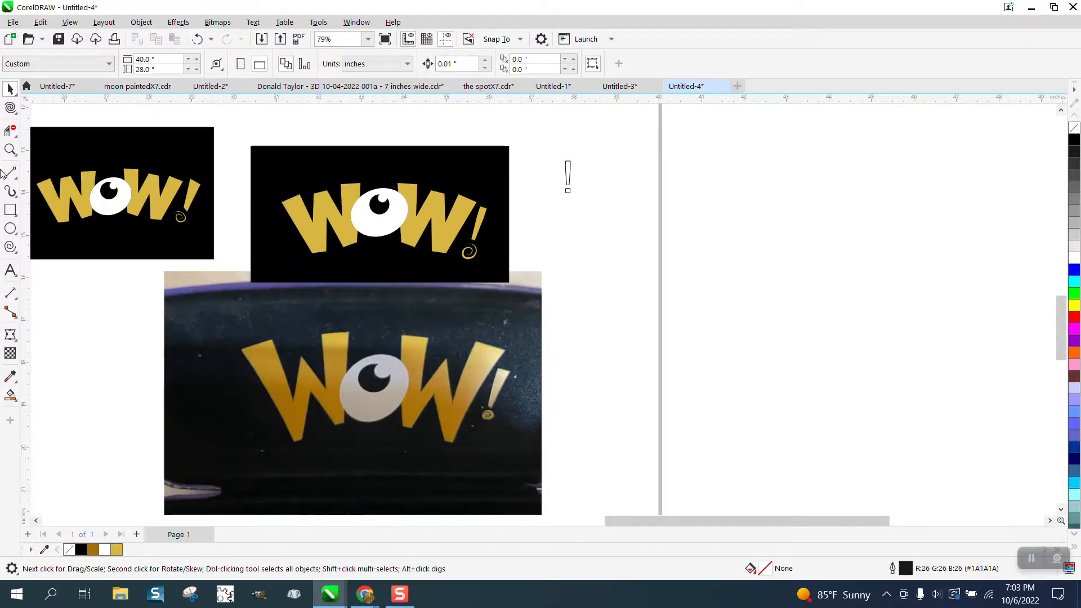
pyautogui.click(10, 149)
pyautogui.moveTo(444, 376); pyautogui.dragTo(572, 455)
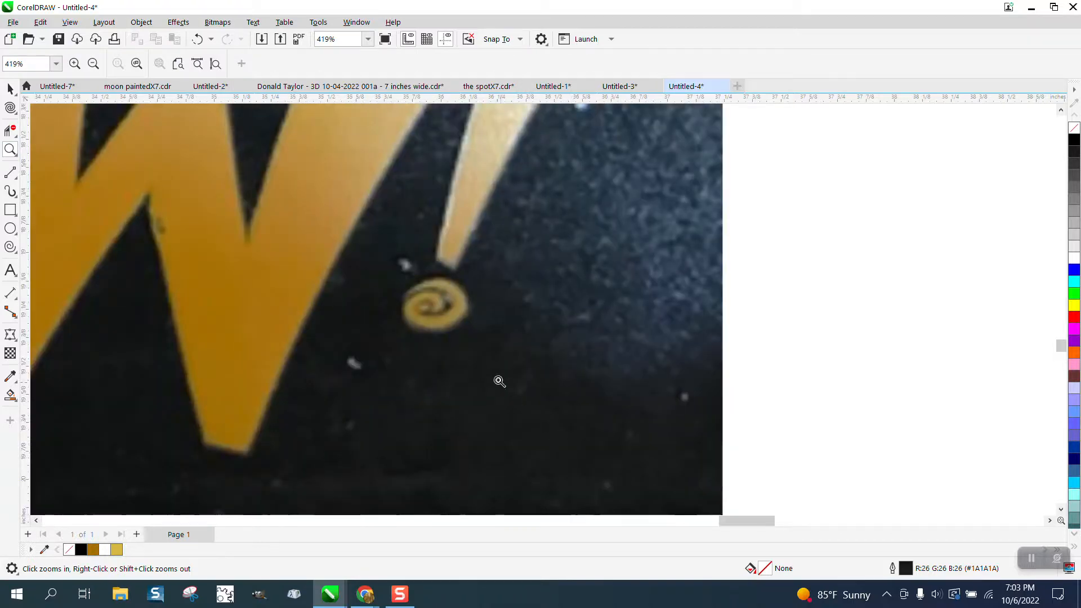
pyautogui.scroll(-10, 499, 381)
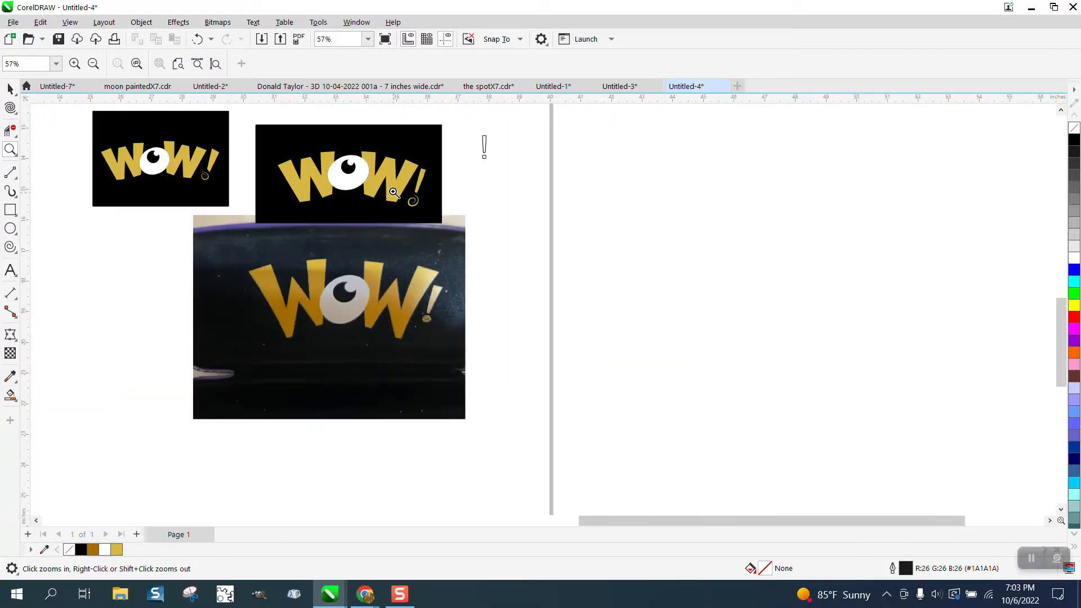
pyautogui.moveTo(393, 189); pyautogui.dragTo(453, 223)
pyautogui.scroll(-3, 458, 274)
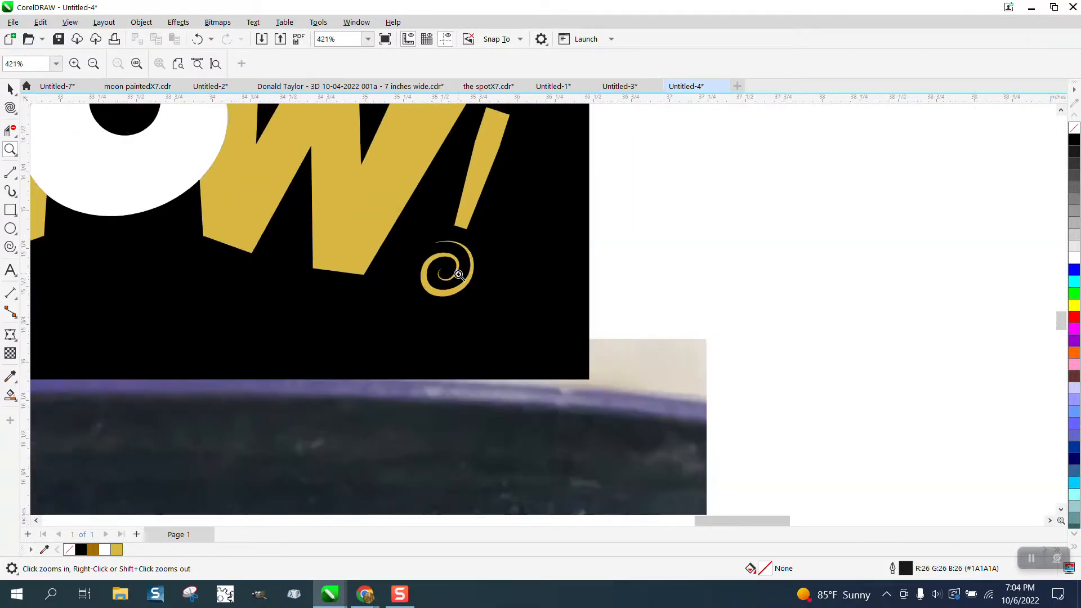
pyautogui.scroll(-3, 459, 274)
pyautogui.scroll(-1, 465, 275)
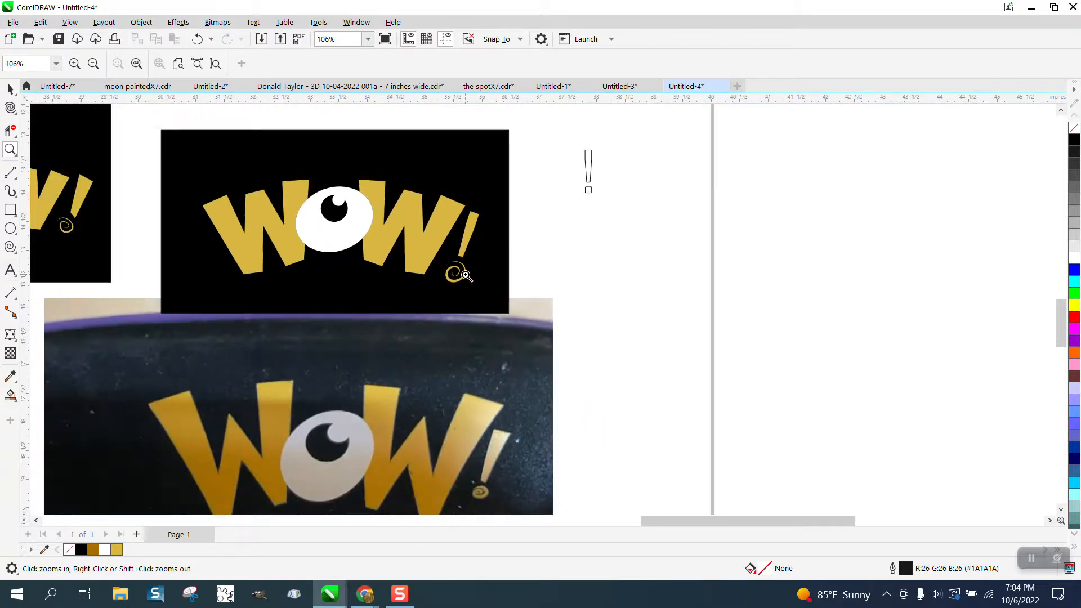
pyautogui.scroll(-1, 465, 275)
pyautogui.scroll(-1, 354, 337)
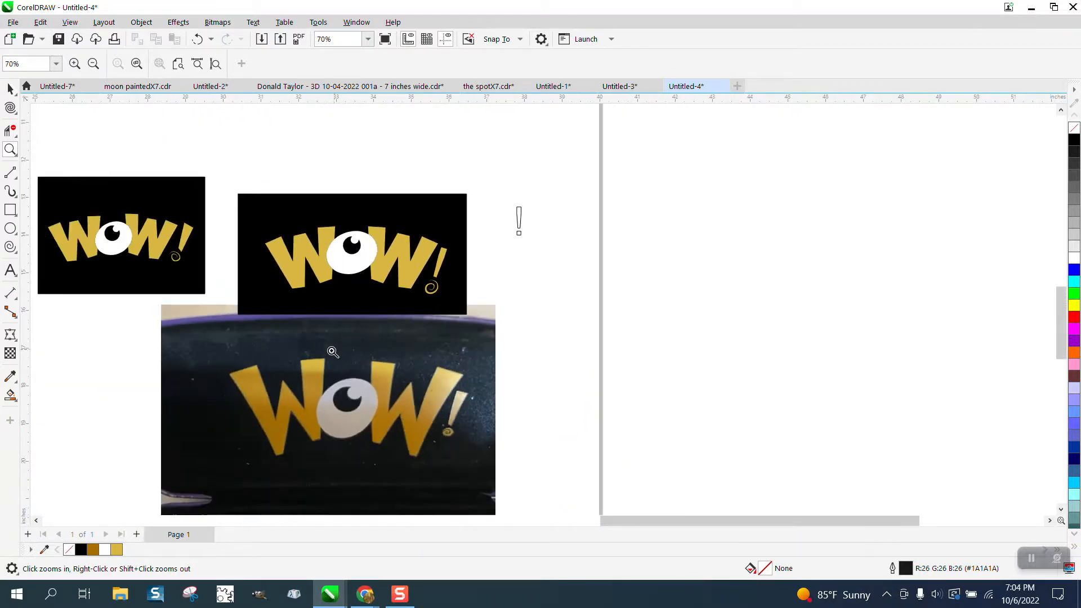
pyautogui.moveTo(237, 348); pyautogui.dragTo(383, 448)
pyautogui.scroll(-3, 345, 381)
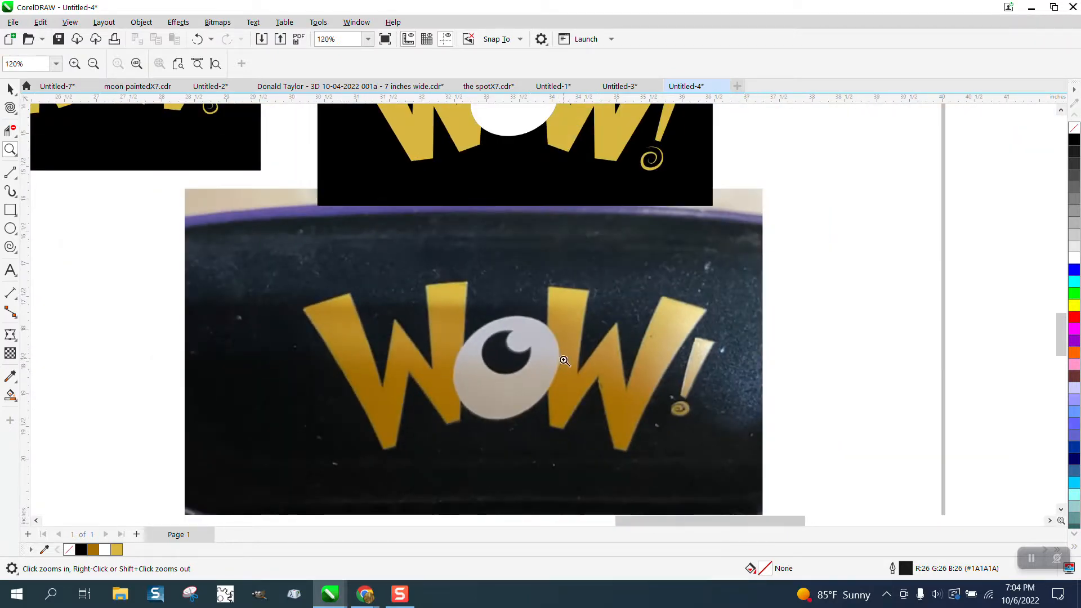
pyautogui.scroll(-4, 564, 361)
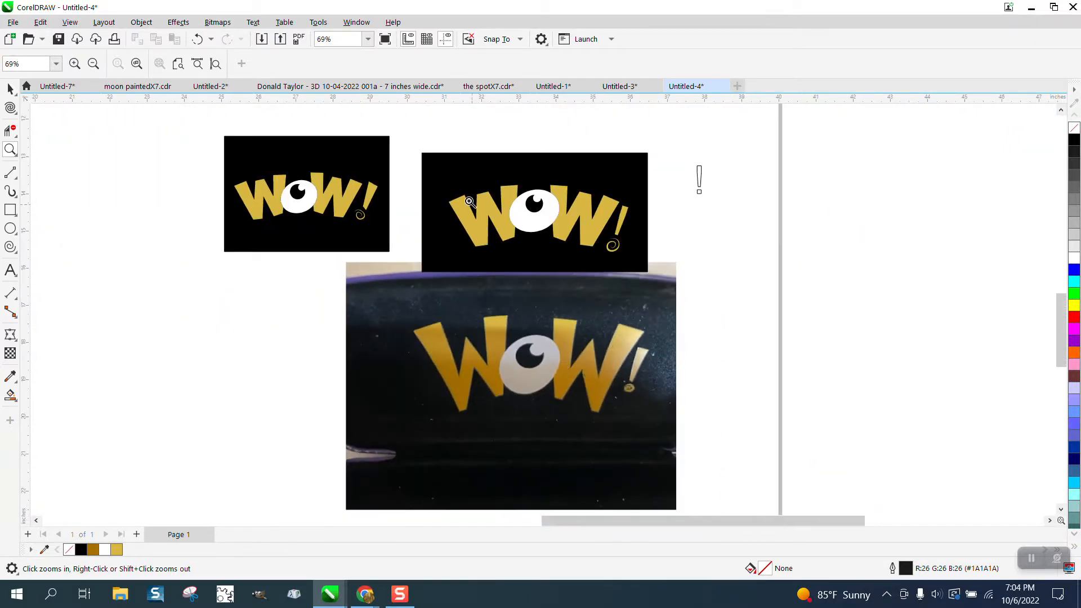
pyautogui.moveTo(432, 162); pyautogui.dragTo(672, 293)
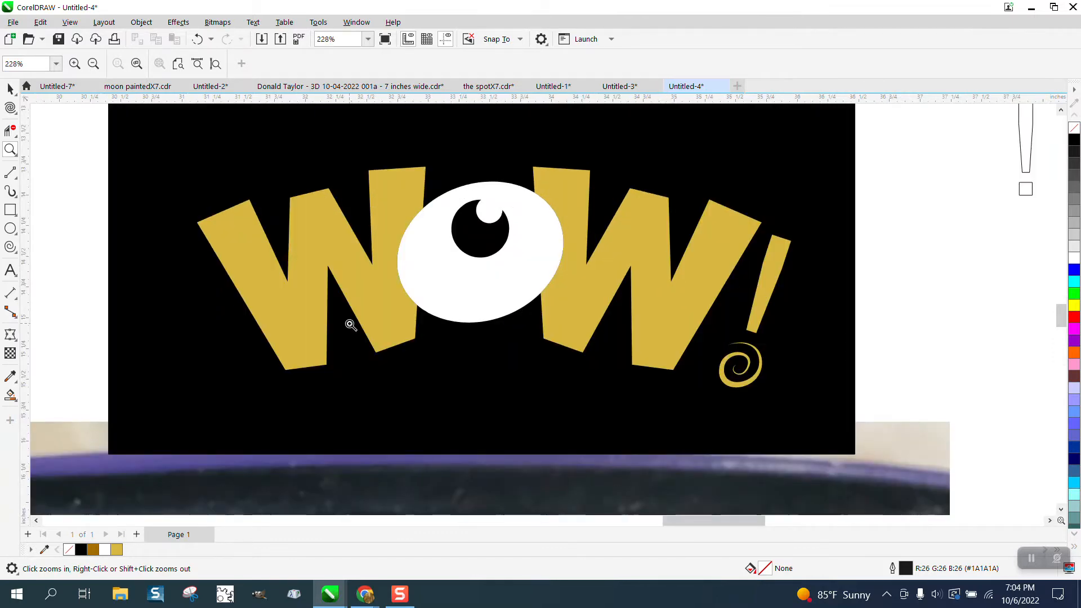
pyautogui.scroll(-3, 350, 324)
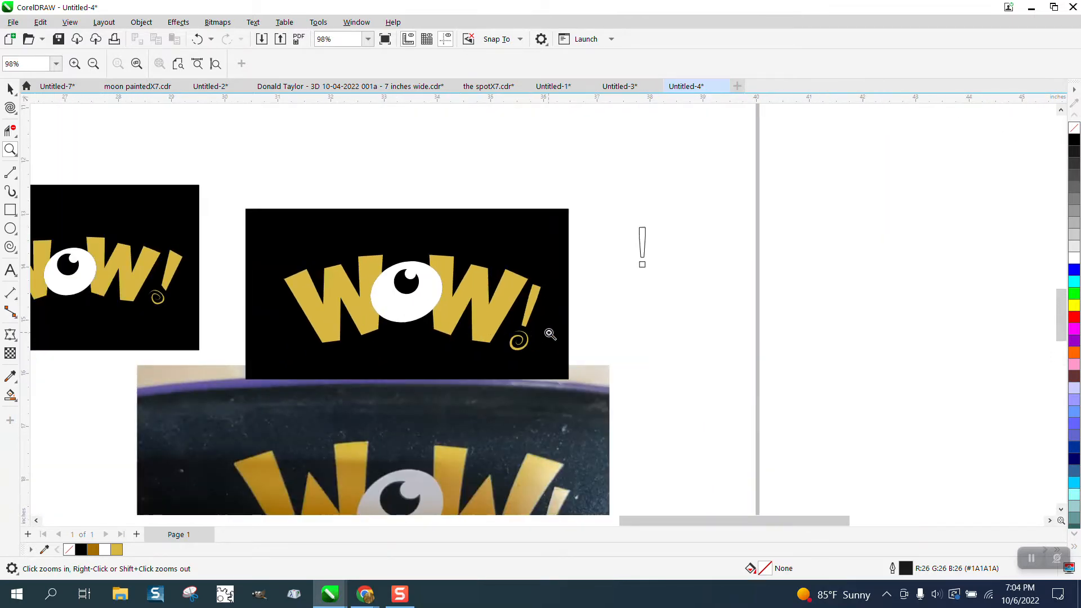